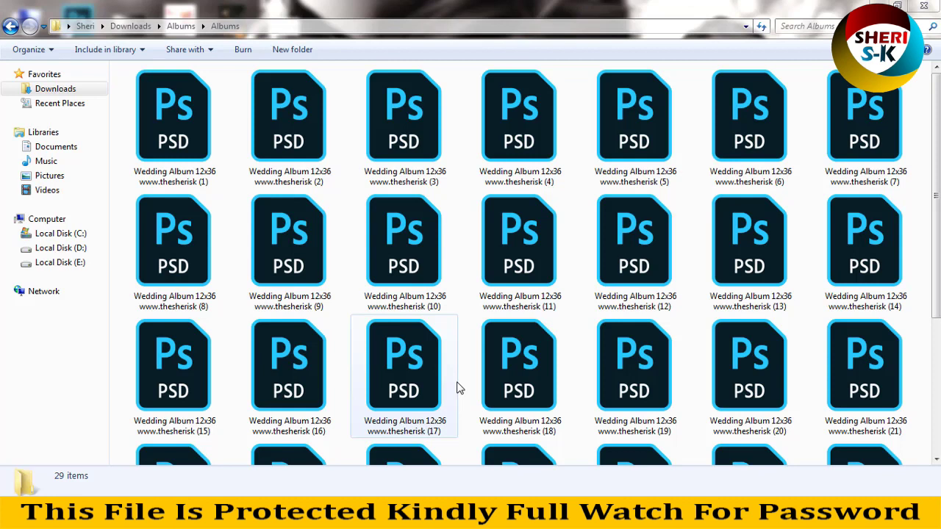
- Check the Albums folder properties: 29 files totalling 2.62 GB
{"action": "right_click", "coordinate": [232, 197]}
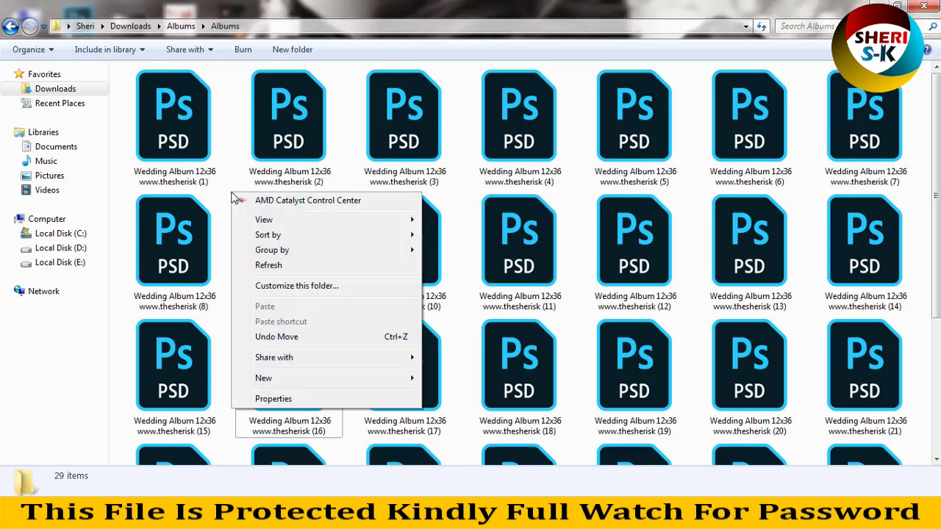
{"action": "left_click", "coordinate": [276, 400]}
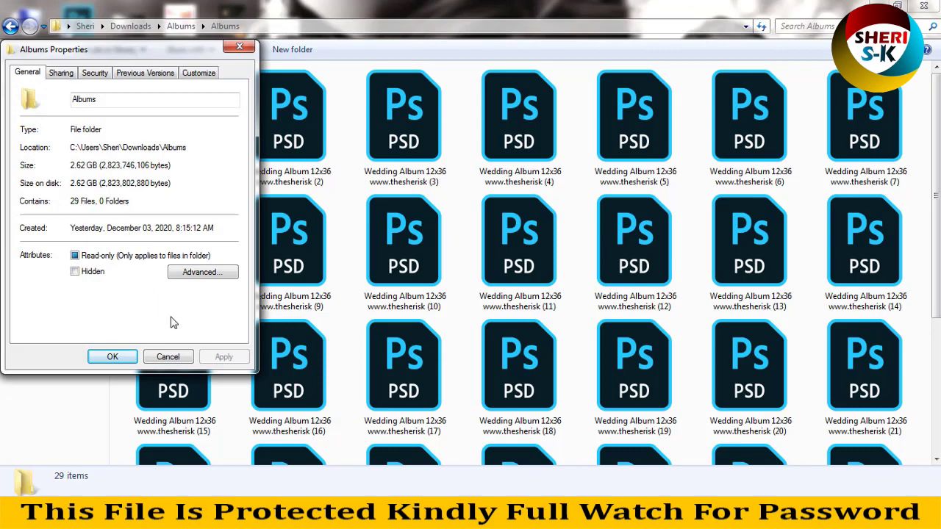
{"action": "left_click", "coordinate": [185, 362]}
- Open the first album PSD in Windows Photo Viewer and page through the spreads
{"action": "right_click", "coordinate": [164, 129]}
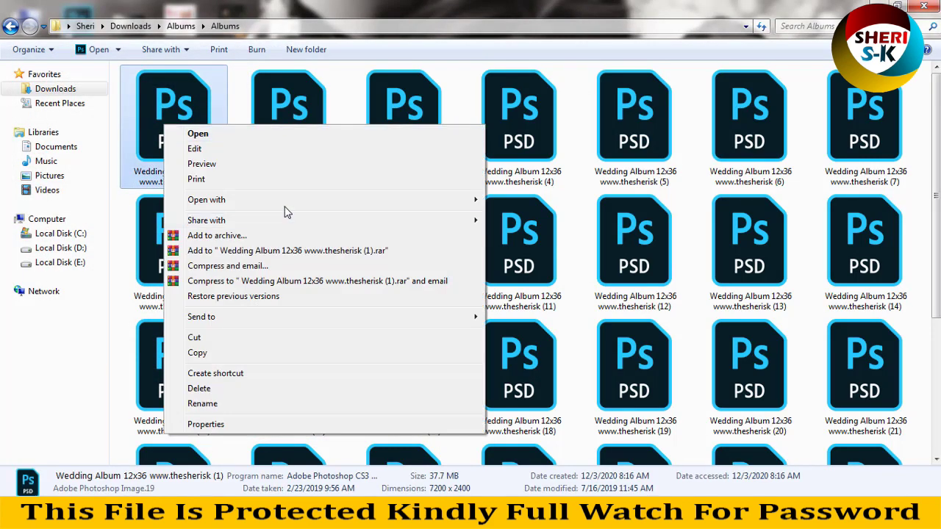
{"action": "left_click", "coordinate": [548, 244]}
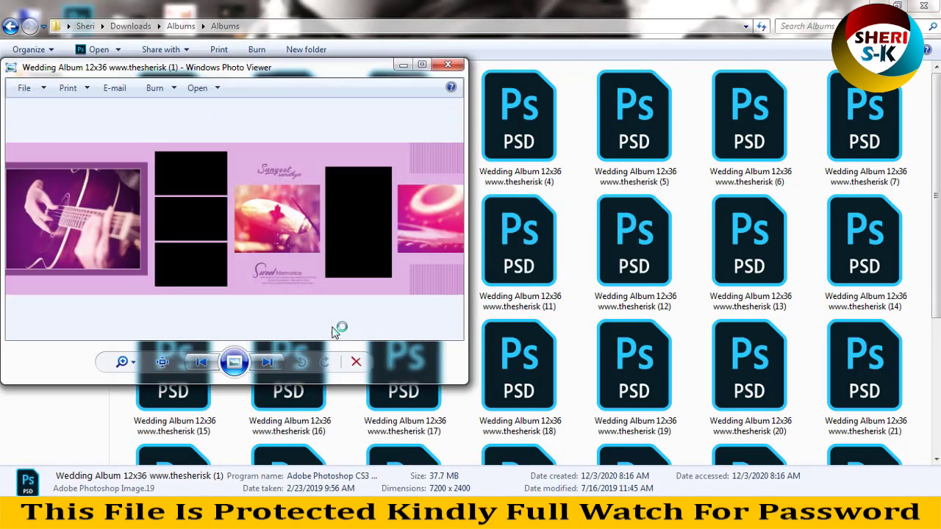
{"action": "left_click", "coordinate": [270, 368]}
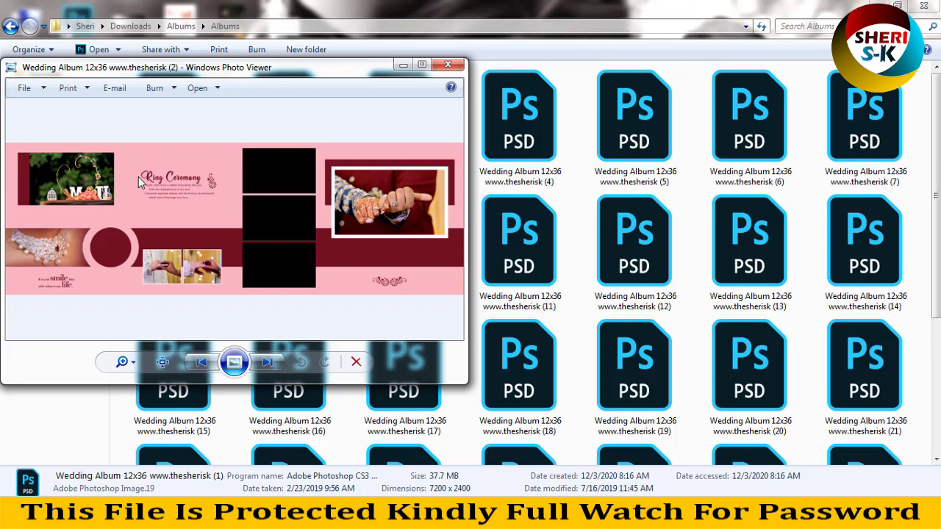
{"action": "left_click", "coordinate": [268, 362]}
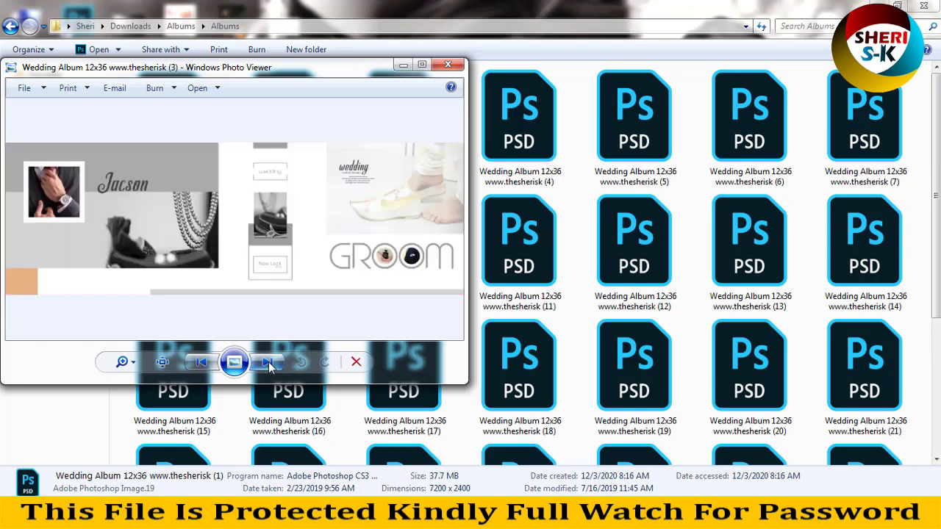
{"action": "left_click", "coordinate": [269, 362]}
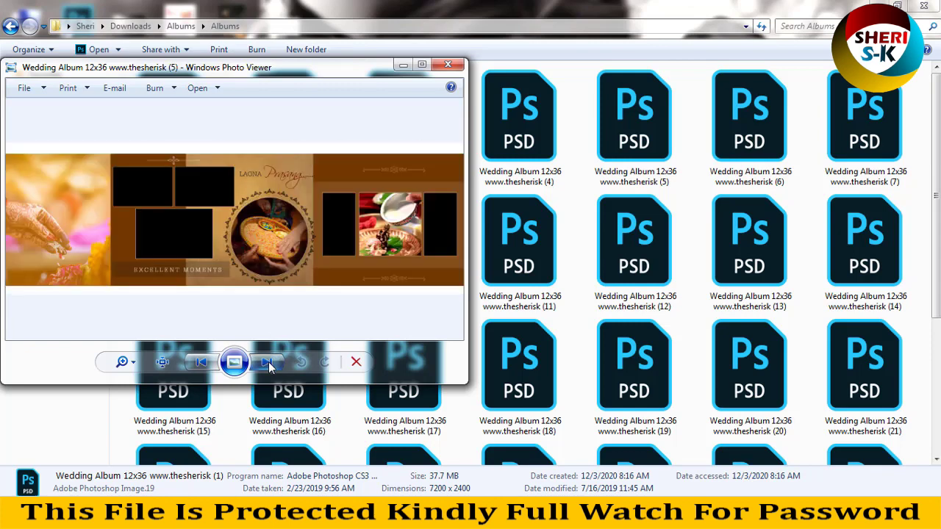
{"action": "left_click", "coordinate": [268, 361]}
{"action": "left_click", "coordinate": [268, 362]}
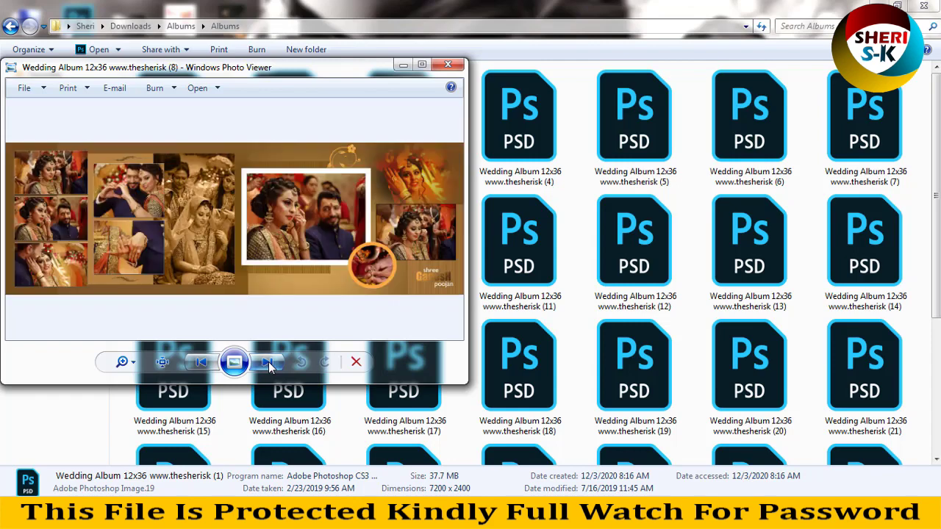
{"action": "left_click", "coordinate": [269, 361]}
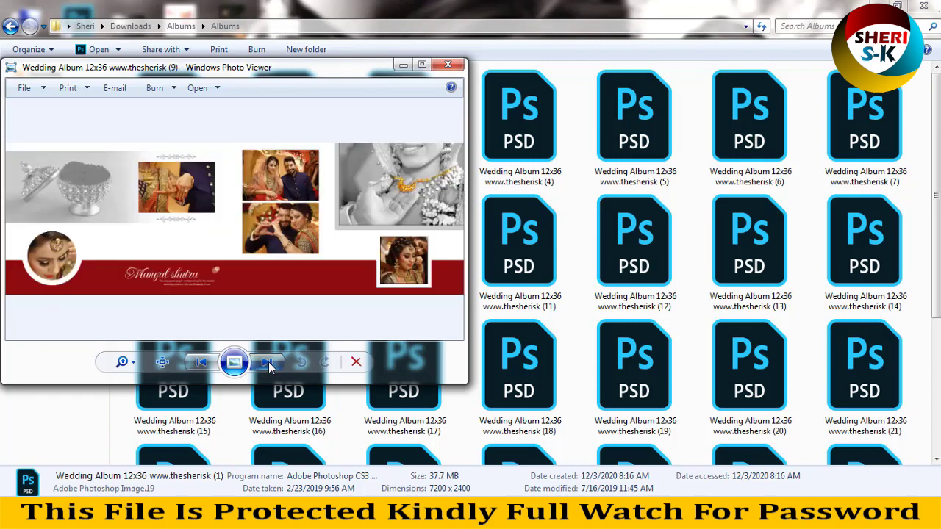
{"action": "left_click", "coordinate": [268, 362]}
{"action": "left_click", "coordinate": [269, 361]}
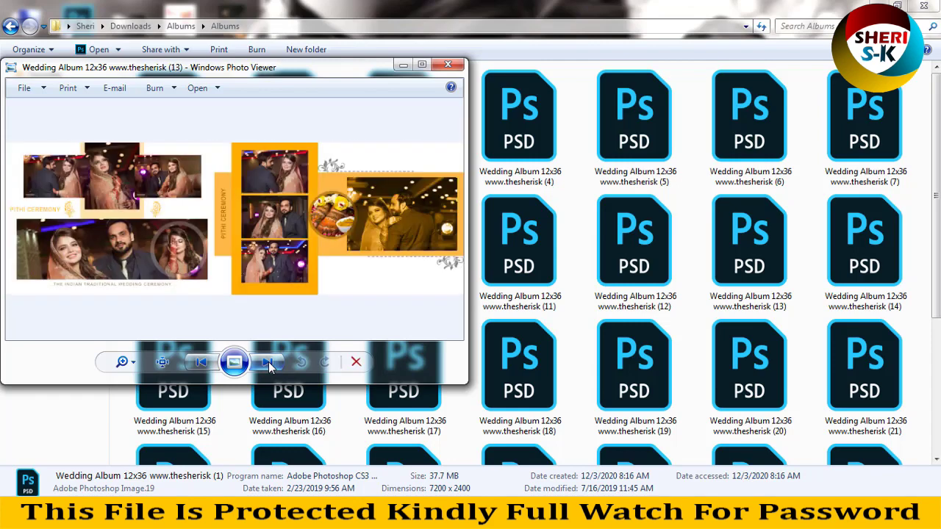
{"action": "left_click", "coordinate": [268, 362]}
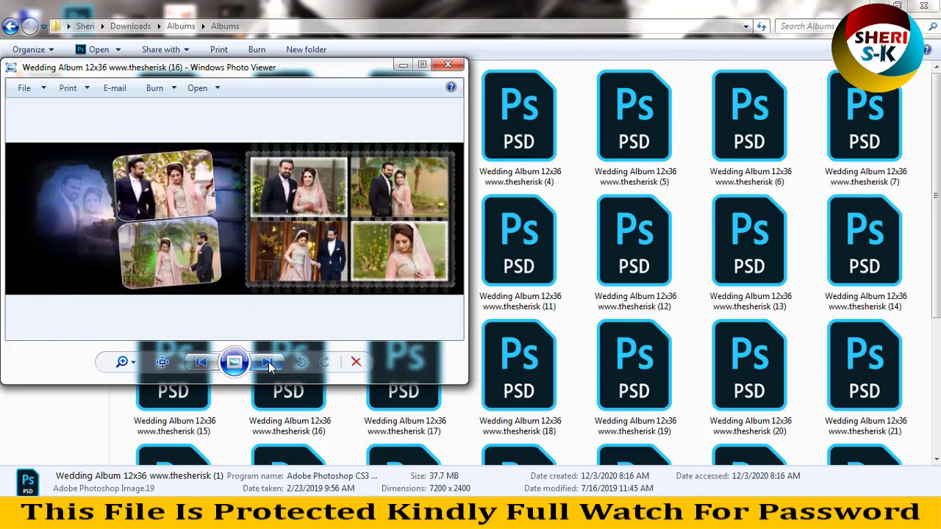
{"action": "left_click", "coordinate": [268, 361]}
{"action": "left_click", "coordinate": [268, 362]}
{"action": "left_click", "coordinate": [268, 361]}
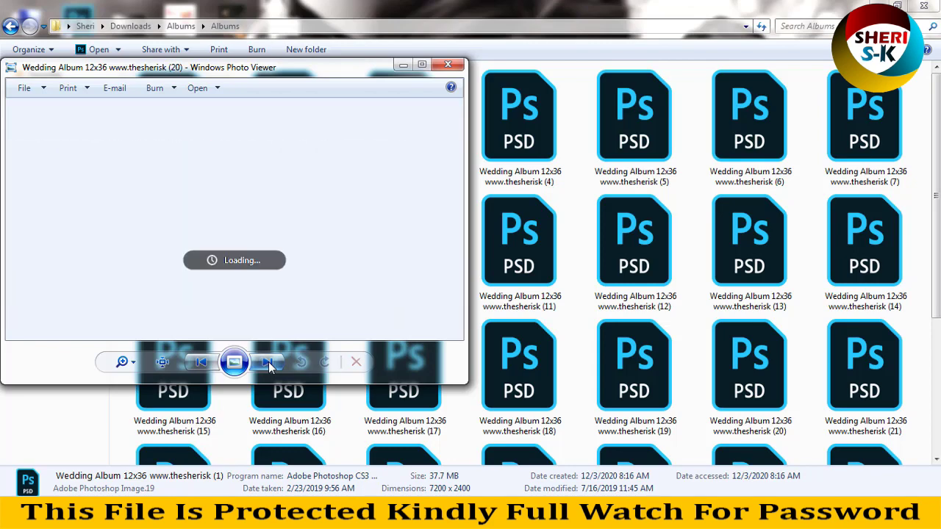
{"action": "left_click", "coordinate": [268, 362]}
{"action": "left_click", "coordinate": [268, 361]}
{"action": "left_click", "coordinate": [269, 362]}
{"action": "left_click", "coordinate": [269, 362]}
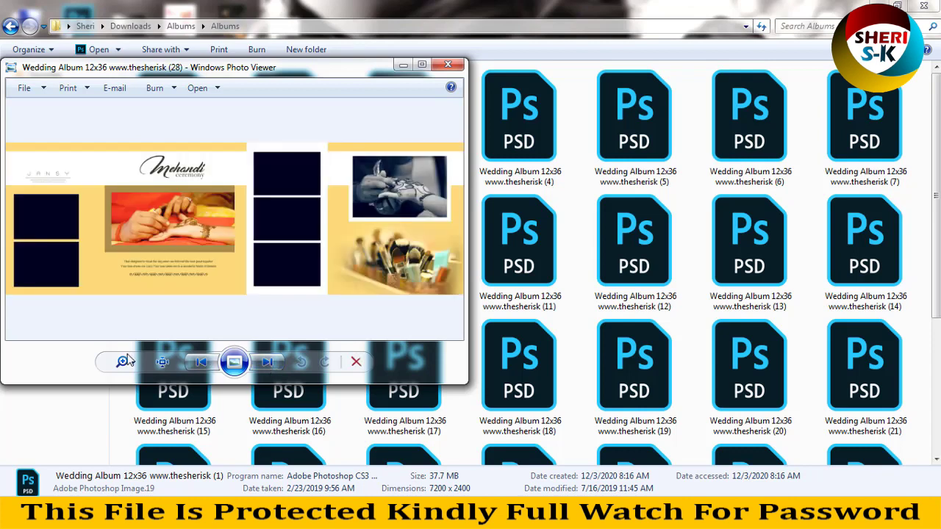
{"action": "left_click", "coordinate": [211, 368]}
- Close the viewer and open the first album PSD in Photoshop
{"action": "left_click", "coordinate": [448, 65]}
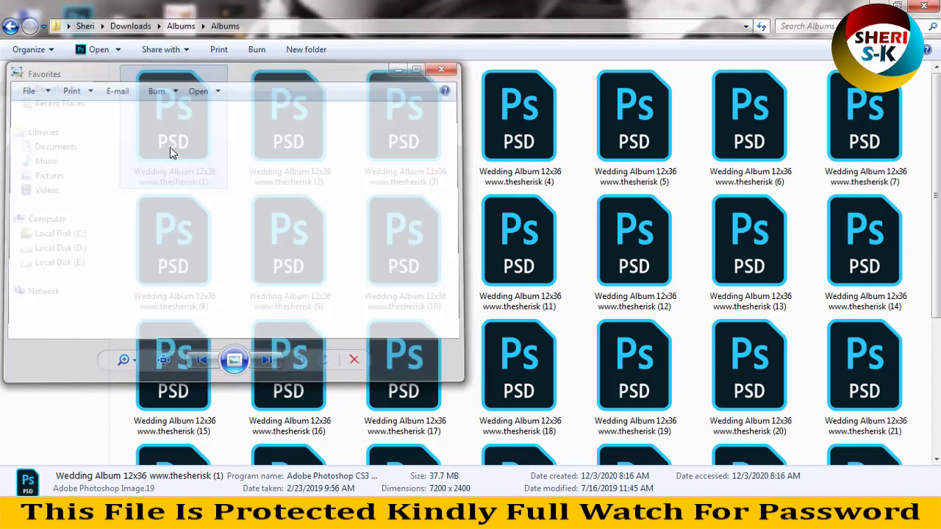
{"action": "left_click_drag", "start_coordinate": [178, 127], "coordinate": [150, 489]}
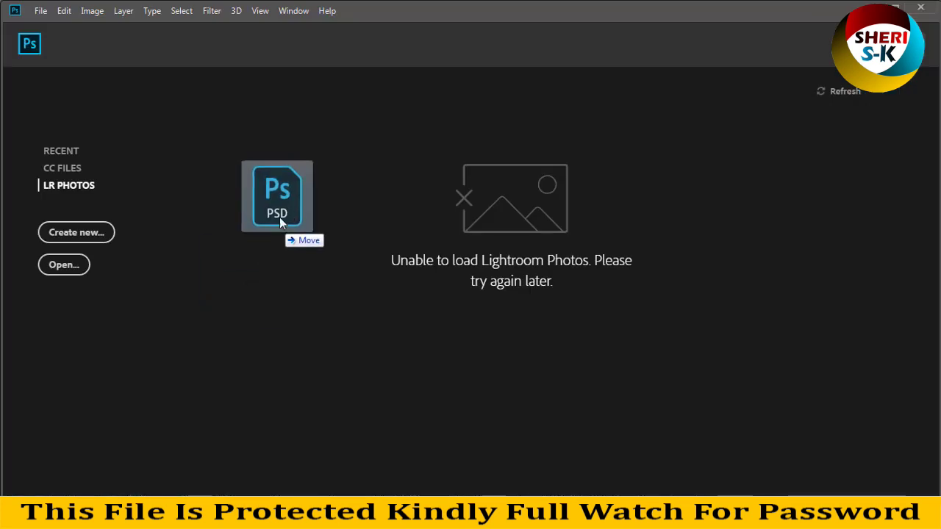
{"action": "left_click_drag", "start_coordinate": [151, 485], "coordinate": [280, 224]}
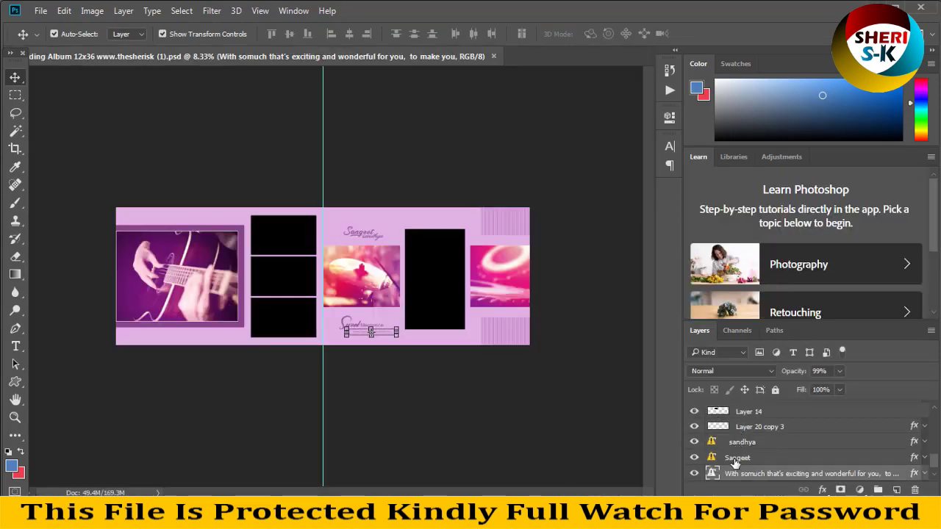
- Browse the Layers panel and select the centre photo and the tall placeholder, Layer 12
{"action": "scroll", "coordinate": [735, 463], "scroll_direction": "up", "scroll_amount": 2}
{"action": "scroll", "coordinate": [735, 463], "scroll_direction": "up", "scroll_amount": 2}
{"action": "scroll", "coordinate": [735, 463], "scroll_direction": "up", "scroll_amount": 2}
{"action": "scroll", "coordinate": [735, 463], "scroll_direction": "up", "scroll_amount": 2}
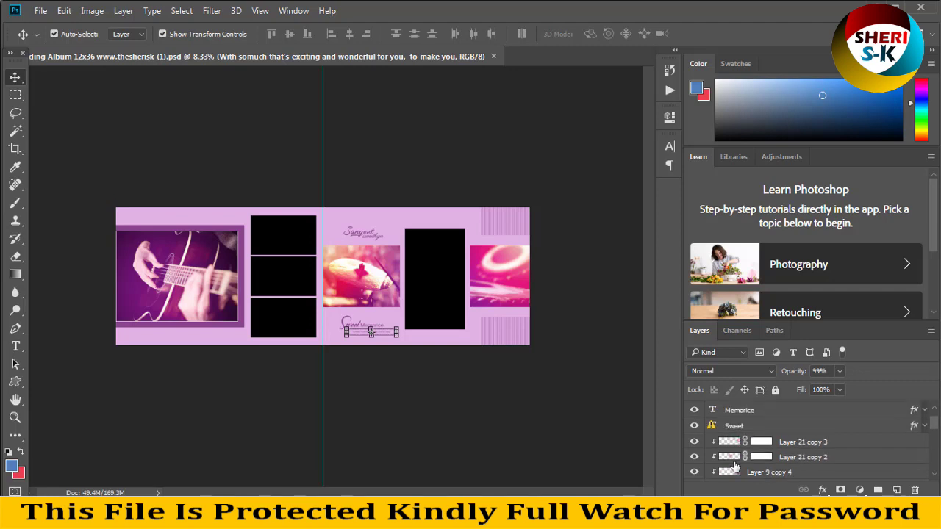
{"action": "scroll", "coordinate": [735, 466], "scroll_direction": "up", "scroll_amount": 2}
{"action": "scroll", "coordinate": [726, 434], "scroll_direction": "down", "scroll_amount": 2}
{"action": "scroll", "coordinate": [726, 437], "scroll_direction": "down", "scroll_amount": 2}
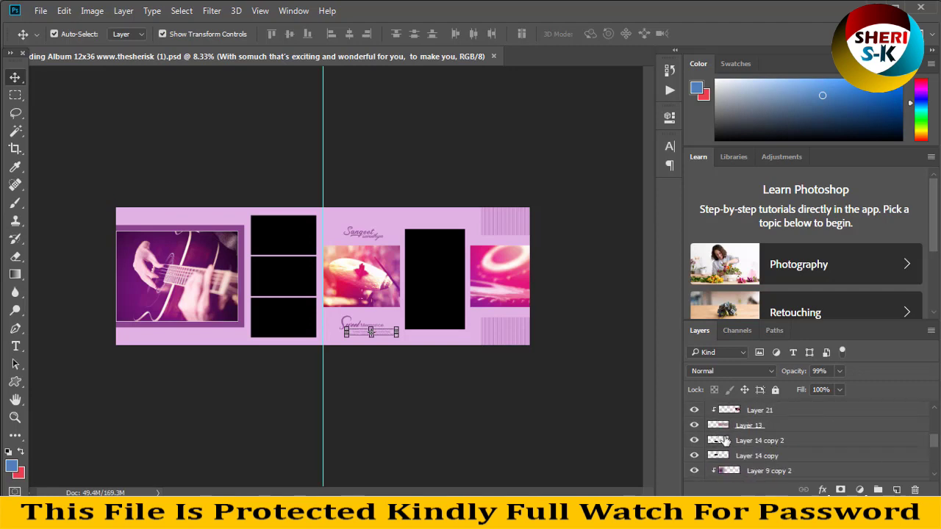
{"action": "scroll", "coordinate": [726, 440], "scroll_direction": "down", "scroll_amount": 2}
{"action": "scroll", "coordinate": [727, 441], "scroll_direction": "down", "scroll_amount": 2}
{"action": "scroll", "coordinate": [726, 441], "scroll_direction": "down", "scroll_amount": 1}
{"action": "scroll", "coordinate": [732, 440], "scroll_direction": "up", "scroll_amount": 2}
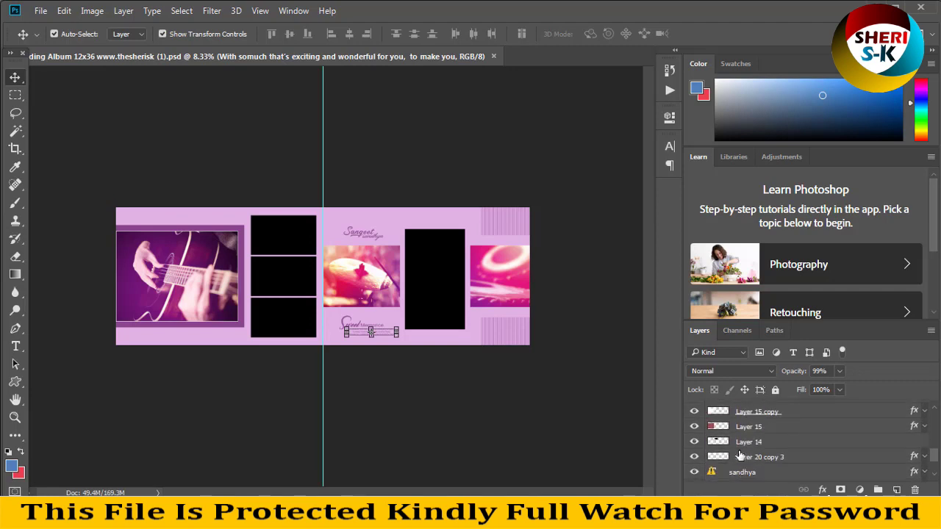
{"action": "scroll", "coordinate": [739, 434], "scroll_direction": "up", "scroll_amount": 2}
{"action": "scroll", "coordinate": [746, 428], "scroll_direction": "up", "scroll_amount": 2}
{"action": "left_click", "coordinate": [750, 426]}
{"action": "scroll", "coordinate": [742, 427], "scroll_direction": "up", "scroll_amount": 2}
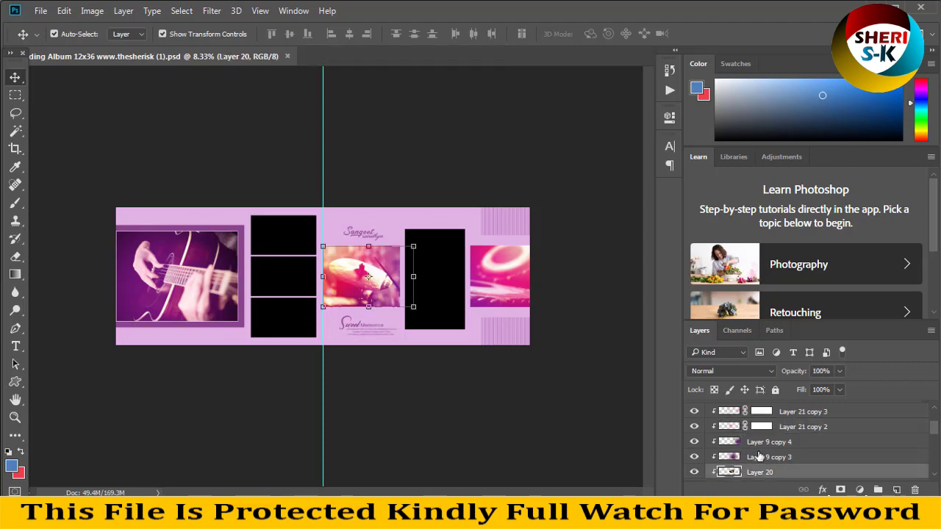
{"action": "scroll", "coordinate": [739, 430], "scroll_direction": "up", "scroll_amount": 2}
{"action": "scroll", "coordinate": [731, 426], "scroll_direction": "up", "scroll_amount": 2}
{"action": "left_click", "coordinate": [731, 425]}
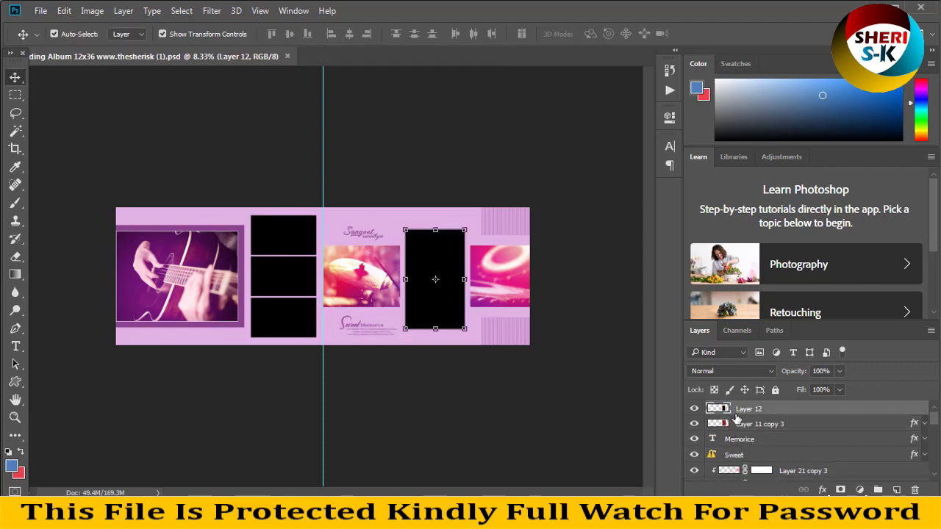
- Select the Memorice and Sweet text, right-end photo and long caption layers
{"action": "left_click", "coordinate": [746, 439]}
{"action": "left_click", "coordinate": [744, 455]}
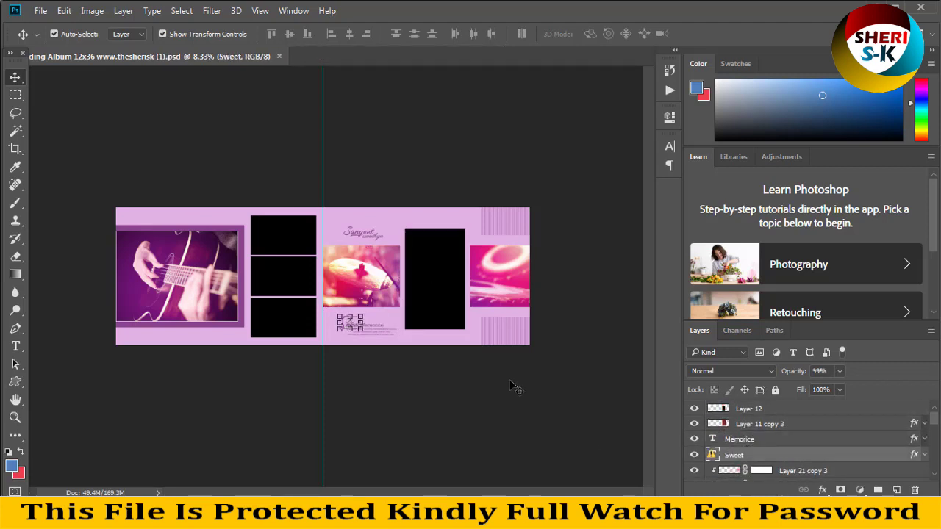
{"action": "left_click", "coordinate": [428, 379]}
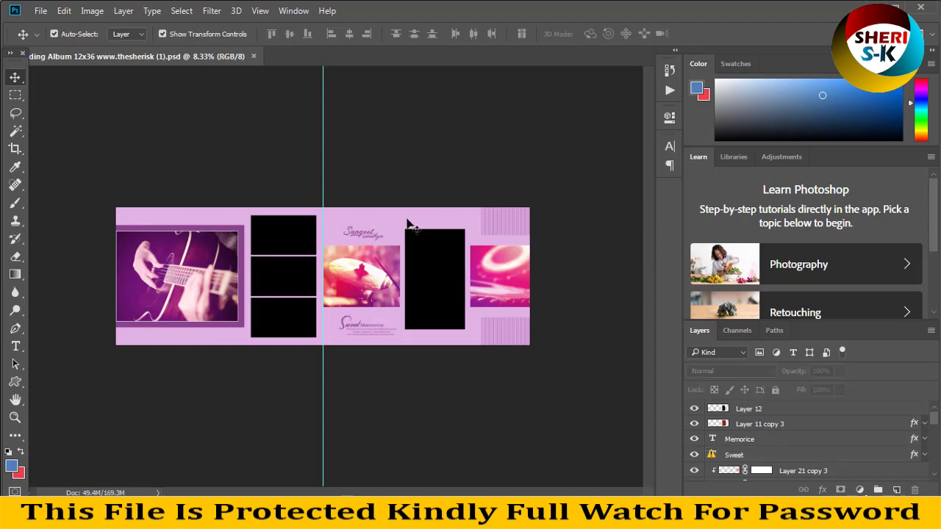
{"action": "left_click", "coordinate": [737, 470]}
{"action": "scroll", "coordinate": [749, 456], "scroll_direction": "down", "scroll_amount": 3}
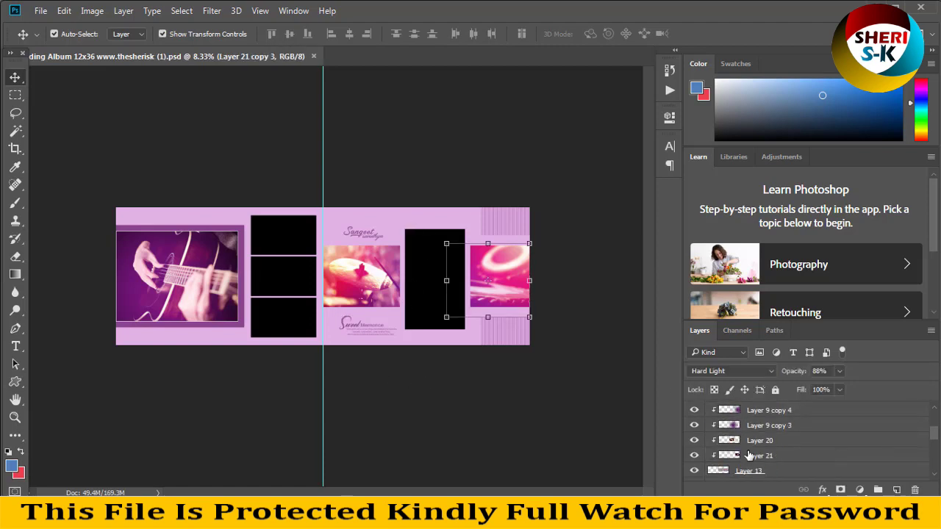
{"action": "scroll", "coordinate": [748, 455], "scroll_direction": "down", "scroll_amount": 3}
{"action": "scroll", "coordinate": [748, 463], "scroll_direction": "down", "scroll_amount": 3}
{"action": "left_click", "coordinate": [746, 462]}
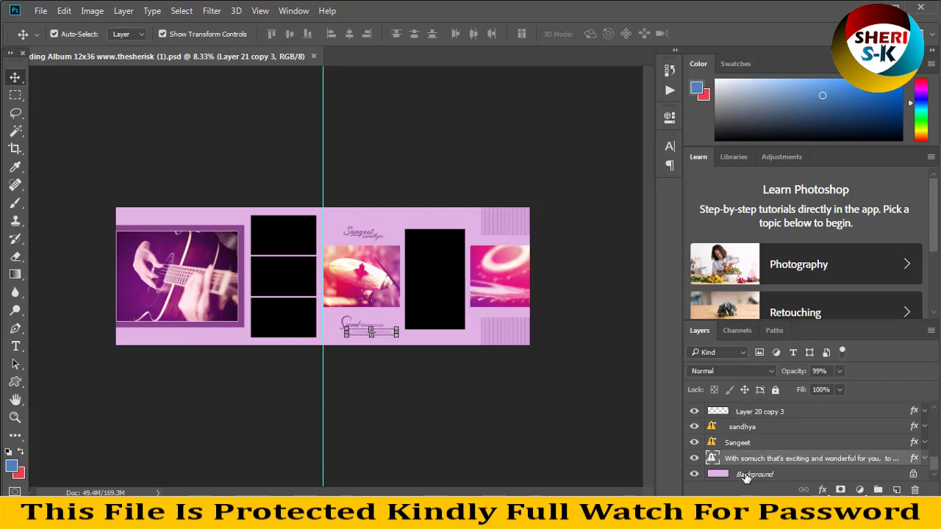
- Convert the Background into Layer 0 and add a Gradient Overlay effect
{"action": "double_click", "coordinate": [758, 477]}
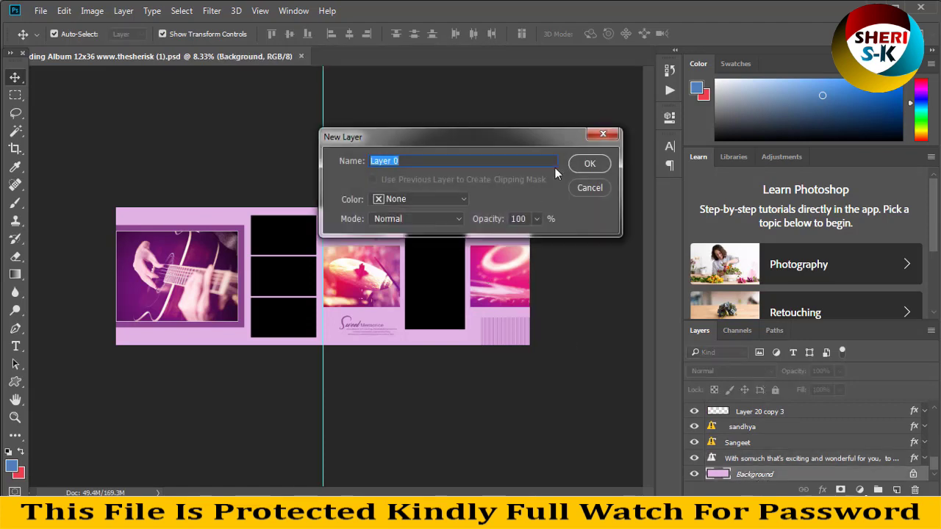
{"action": "left_click", "coordinate": [604, 170]}
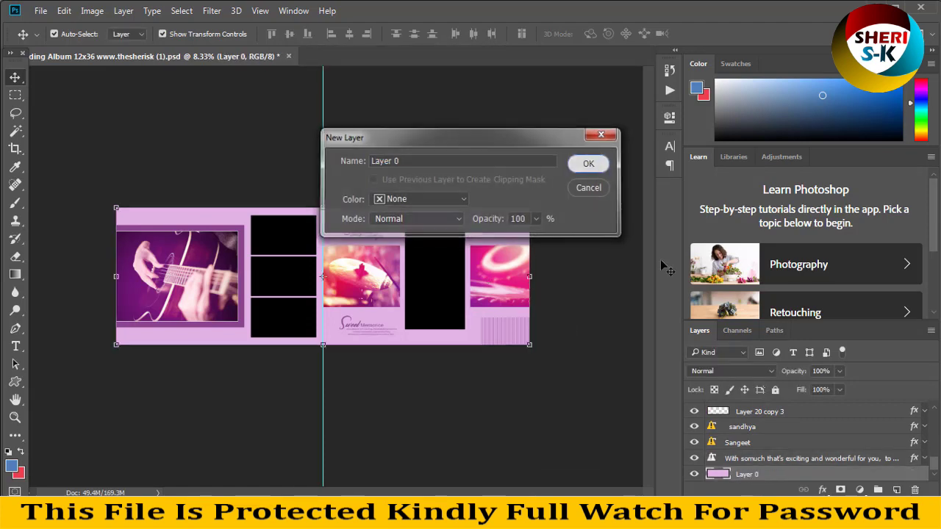
{"action": "left_click", "coordinate": [822, 489]}
{"action": "left_click", "coordinate": [846, 433]}
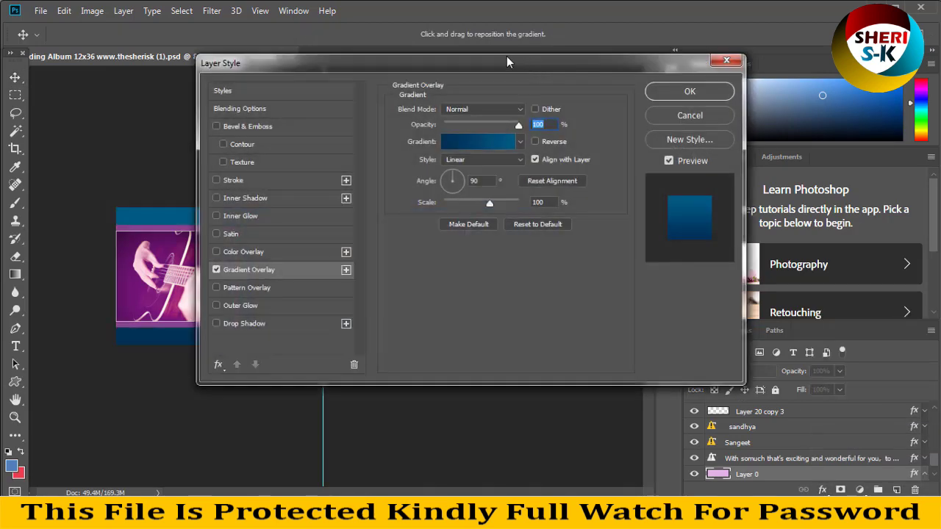
{"action": "left_click_drag", "start_coordinate": [367, 93], "coordinate": [713, 67]}
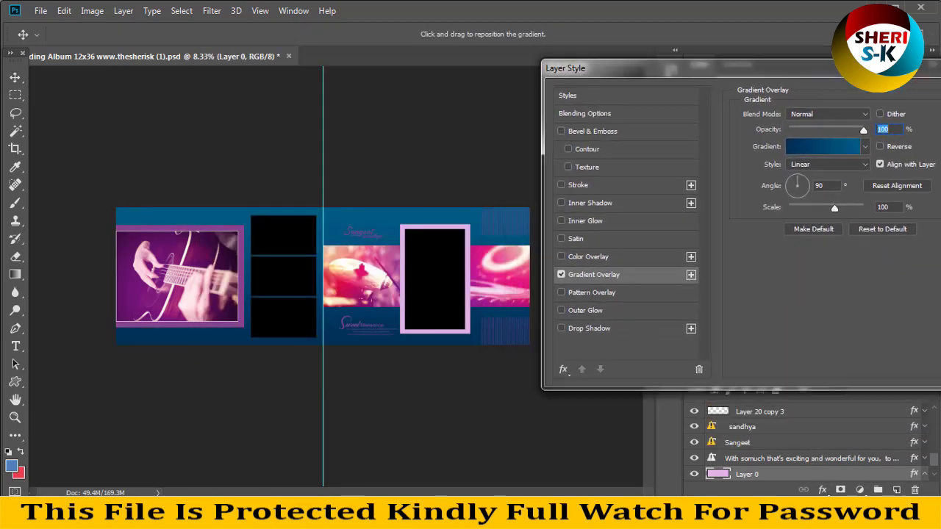
- Try a custom gradient with a pink stop sampled from the photo, then discard it
{"action": "left_click", "coordinate": [823, 147]}
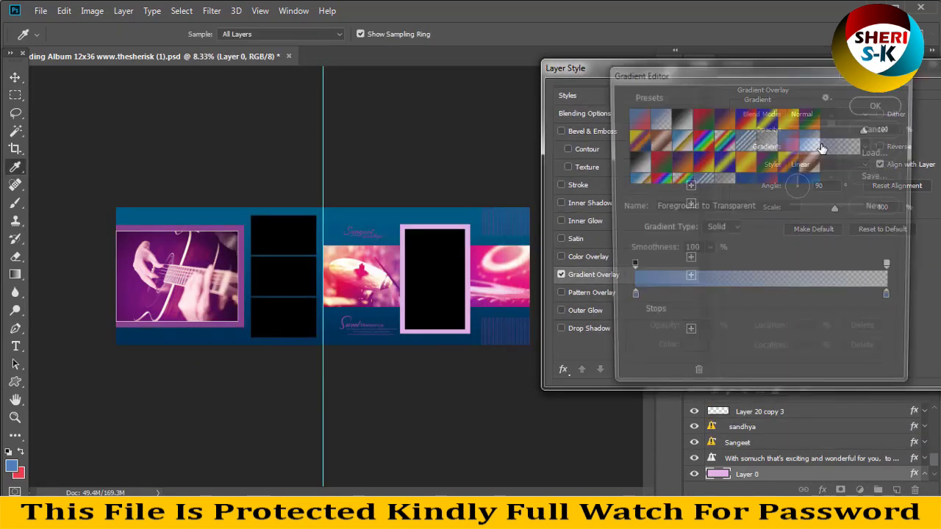
{"action": "left_click", "coordinate": [656, 116]}
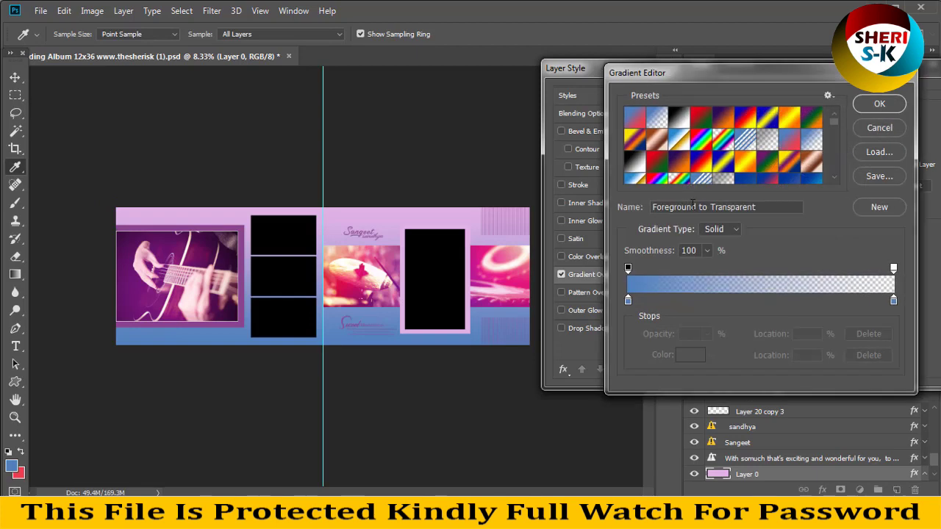
{"action": "double_click", "coordinate": [627, 301]}
{"action": "left_click", "coordinate": [487, 261]}
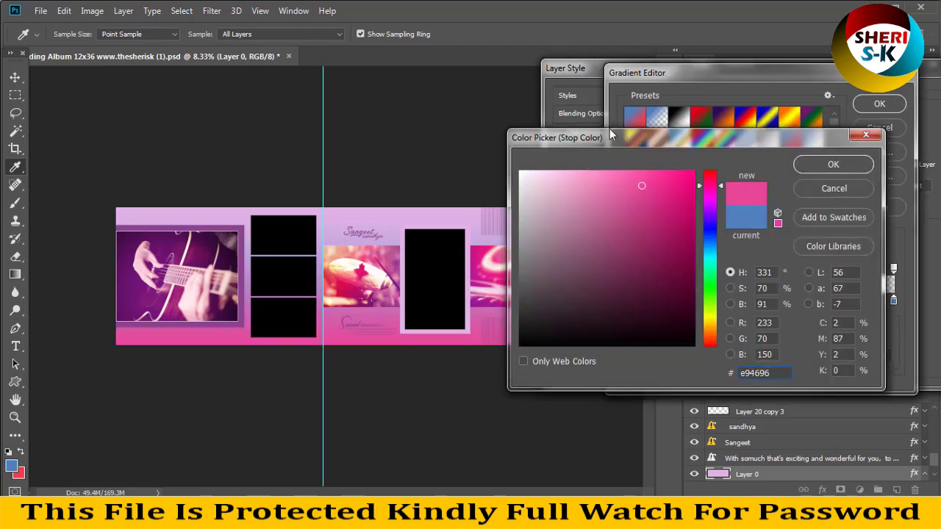
{"action": "left_click", "coordinate": [834, 163]}
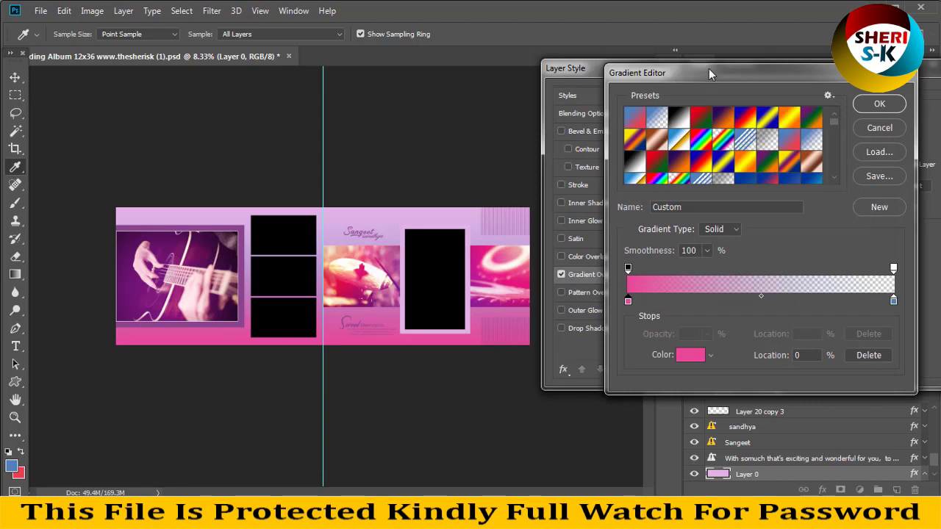
{"action": "mouse_move", "coordinate": [709, 72]}
{"action": "left_mouse_down"}
{"action": "mouse_move", "coordinate": [803, 156]}
{"action": "mouse_move", "coordinate": [746, 153]}
{"action": "left_mouse_up"}
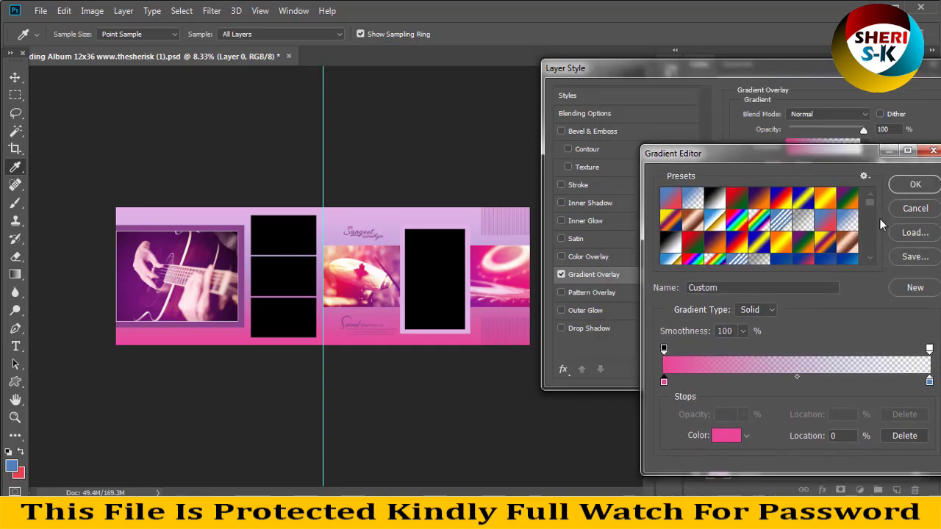
{"action": "left_click", "coordinate": [913, 209]}
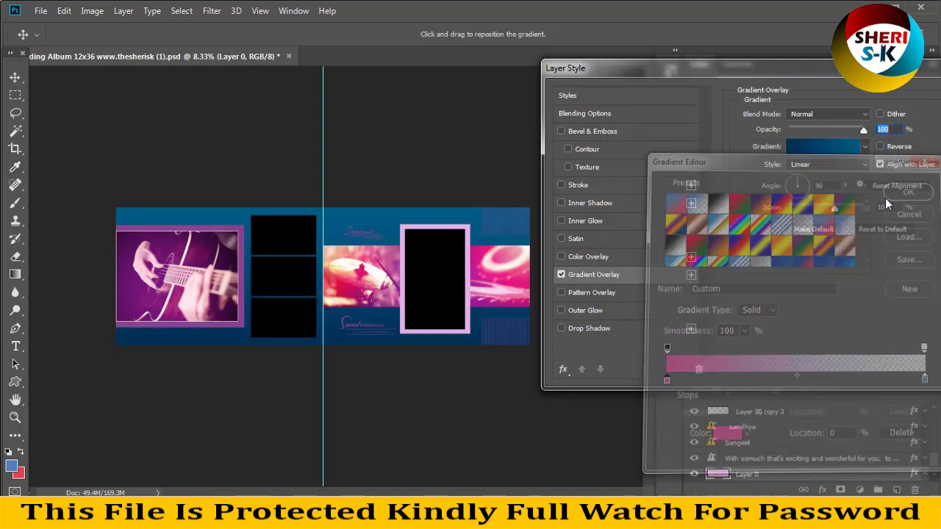
- Try red, dark blue, pink and teal gradient presets, then cancel the overlay
{"action": "left_click", "coordinate": [865, 147]}
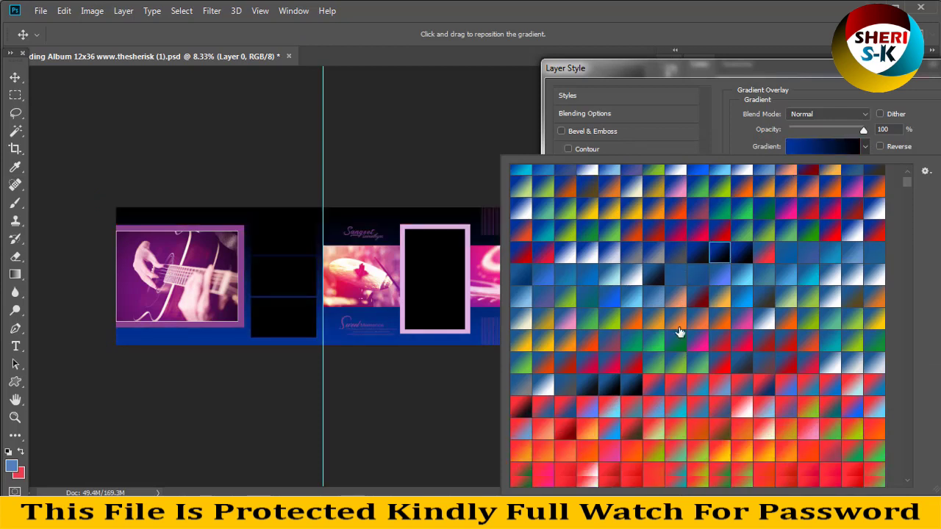
{"action": "left_click", "coordinate": [651, 376]}
{"action": "left_click", "coordinate": [610, 383]}
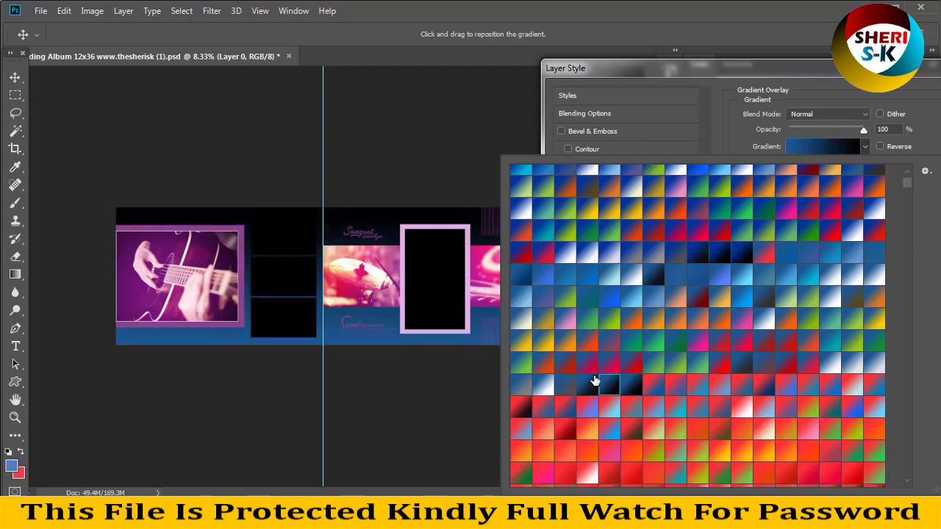
{"action": "left_click", "coordinate": [592, 384]}
{"action": "scroll", "coordinate": [578, 389], "scroll_direction": "down", "scroll_amount": 3}
{"action": "scroll", "coordinate": [624, 343], "scroll_direction": "down", "scroll_amount": 3}
{"action": "left_click", "coordinate": [598, 374]}
{"action": "left_click", "coordinate": [654, 417]}
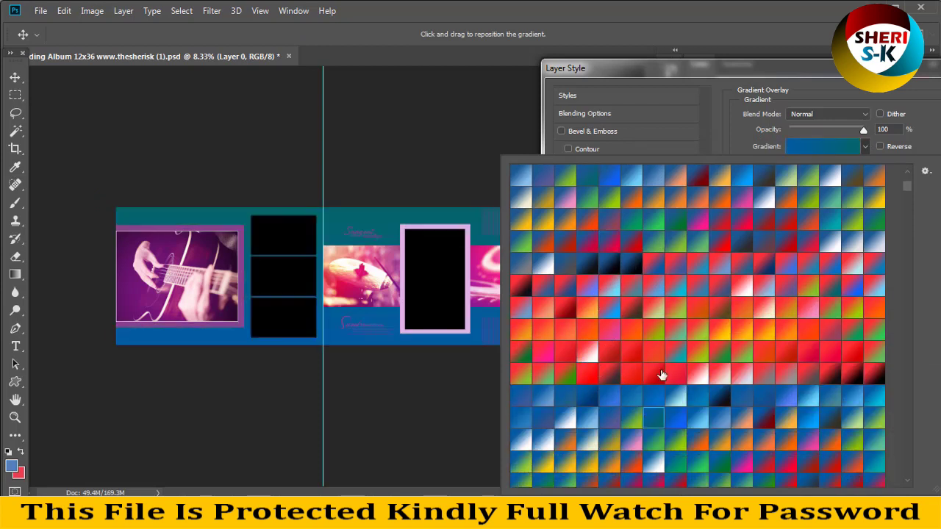
{"action": "left_click", "coordinate": [662, 375]}
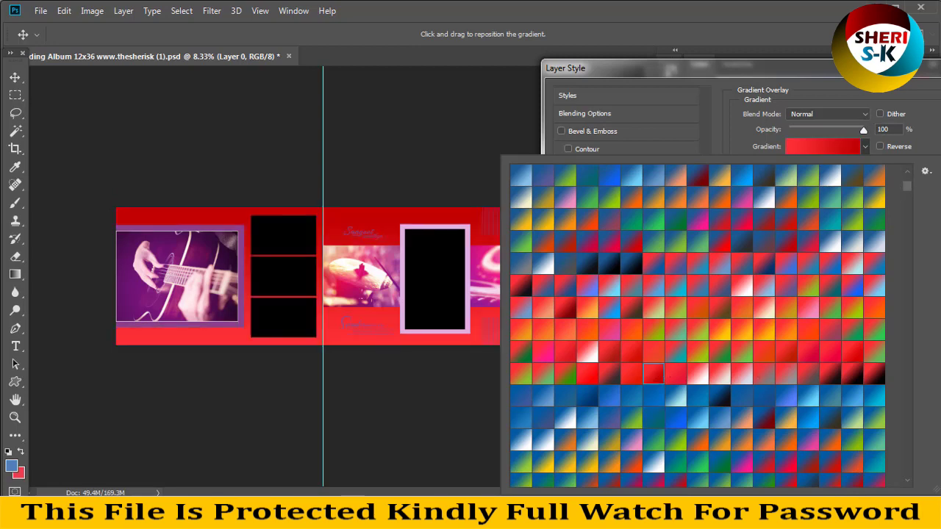
{"action": "left_click", "coordinate": [757, 95]}
{"action": "left_click", "coordinate": [821, 132]}
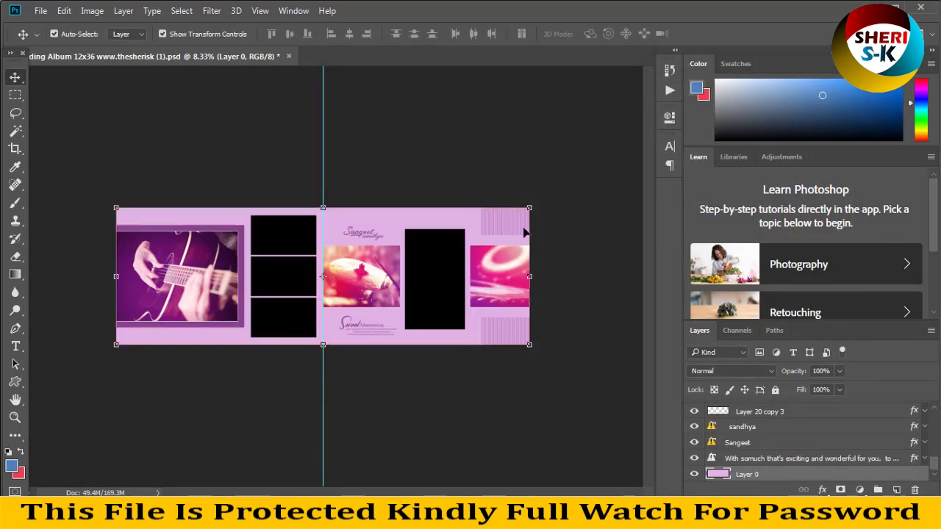
- Open the first bridal portrait and drop it onto the album spread as a new layer
{"action": "left_click", "coordinate": [451, 277]}
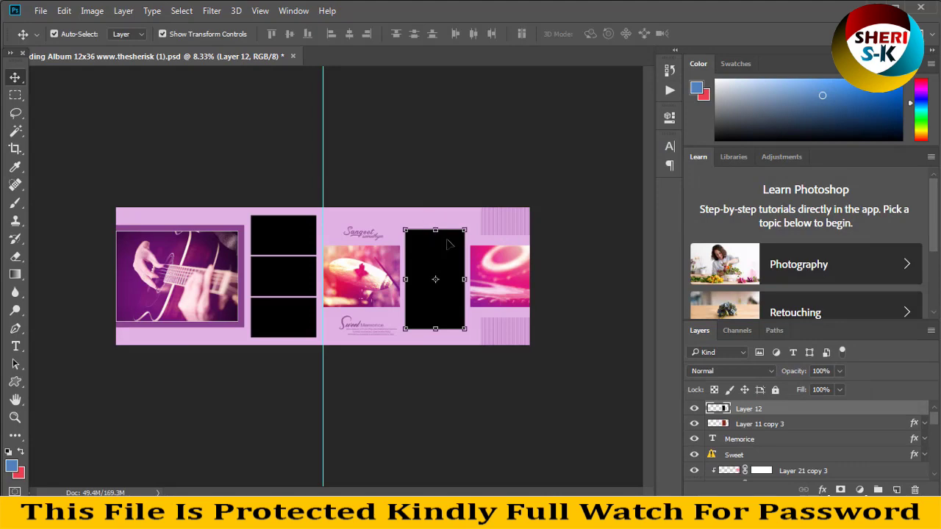
{"action": "left_click", "coordinate": [40, 11]}
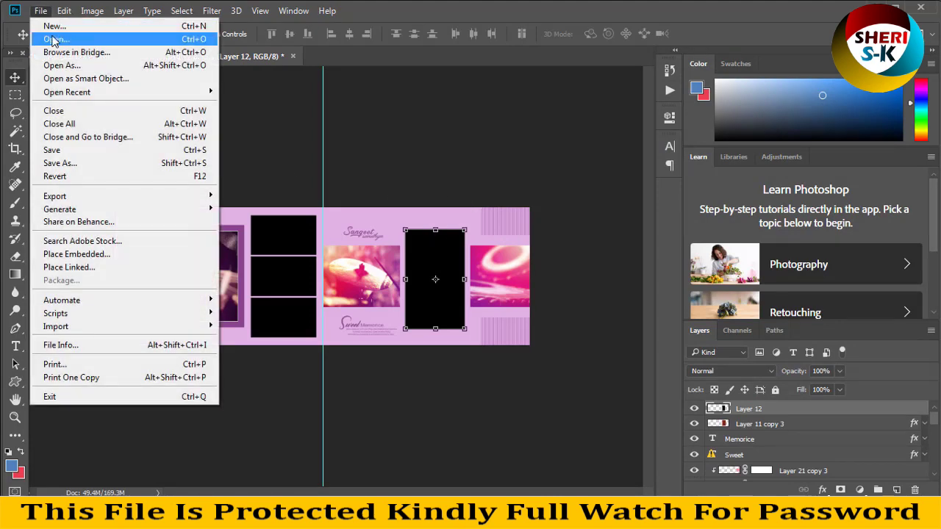
{"action": "left_click", "coordinate": [54, 39]}
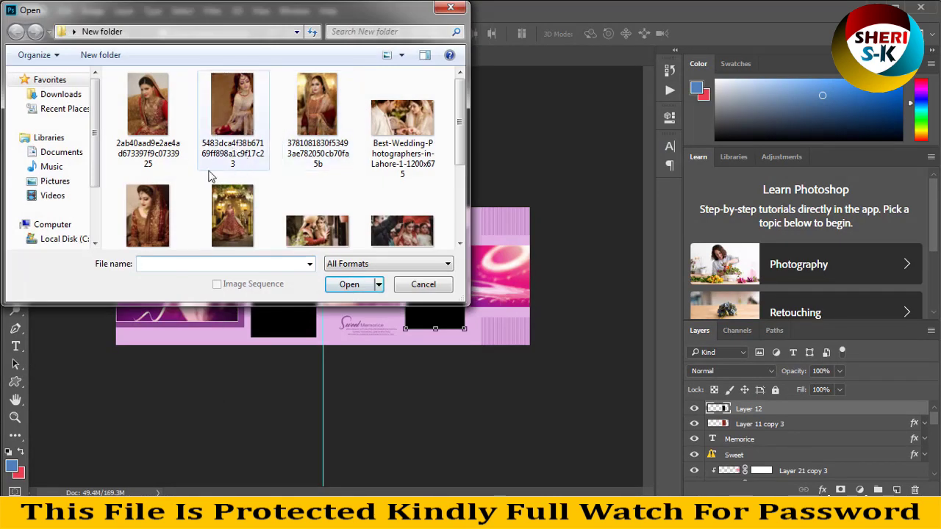
{"action": "double_click", "coordinate": [154, 123]}
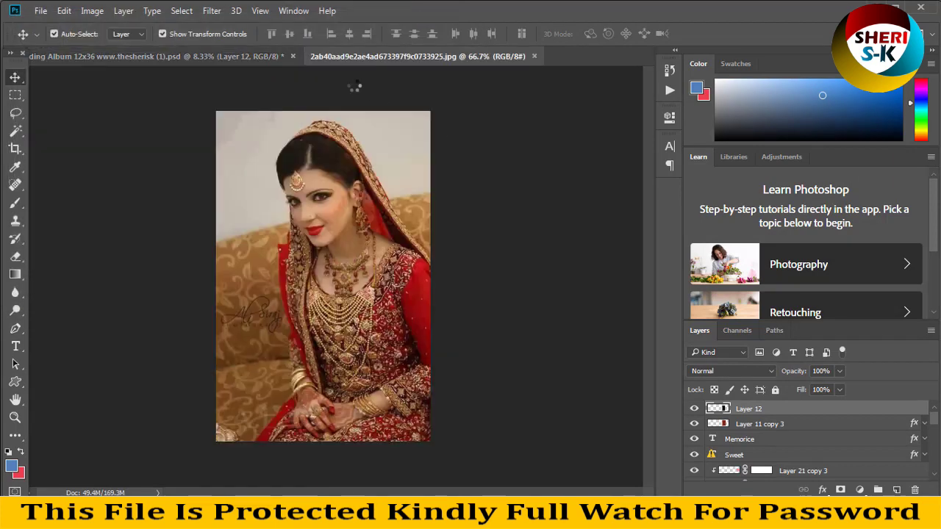
{"action": "left_click_drag", "start_coordinate": [452, 56], "coordinate": [638, 228]}
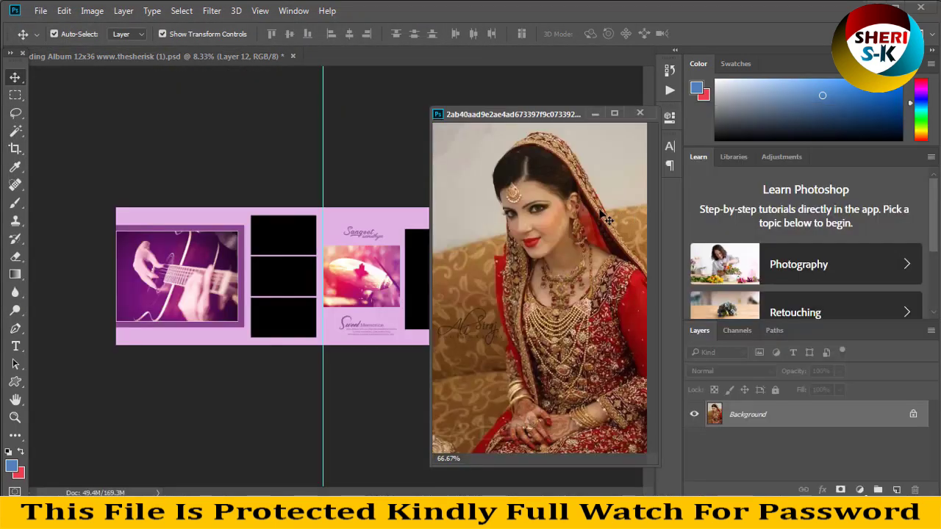
{"action": "left_click_drag", "start_coordinate": [547, 204], "coordinate": [390, 263]}
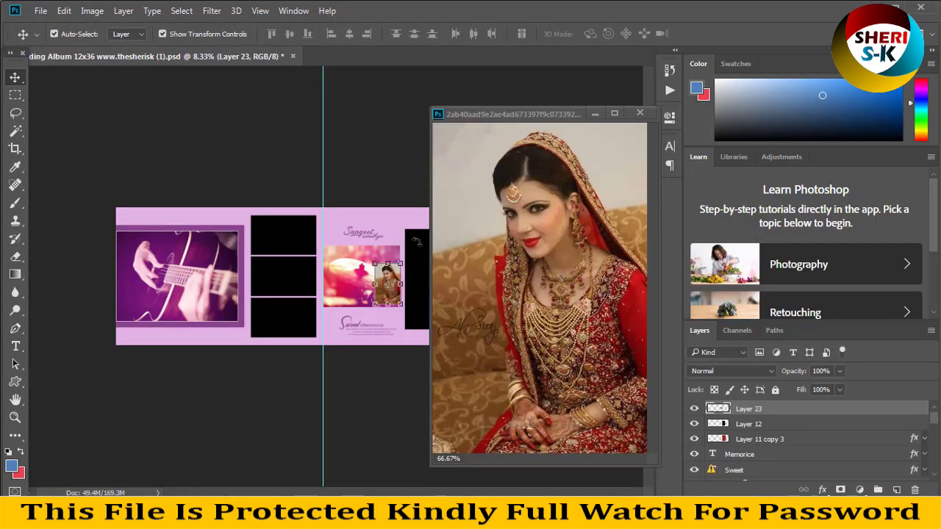
{"action": "left_click", "coordinate": [639, 113]}
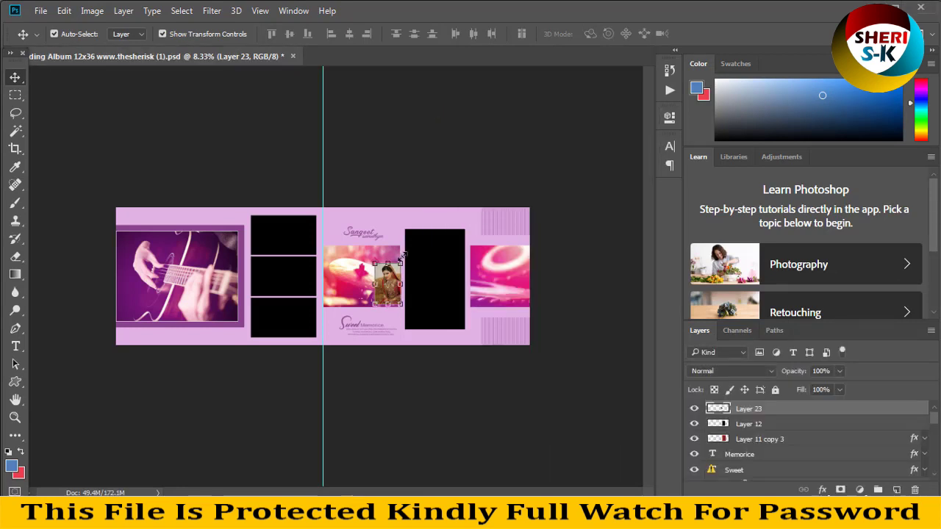
- Scale the bride photo over the tall frame and clip it to Layer 12
{"action": "key", "text": "ctrl+t"}
{"action": "left_click_drag", "start_coordinate": [400, 263], "coordinate": [467, 208]}
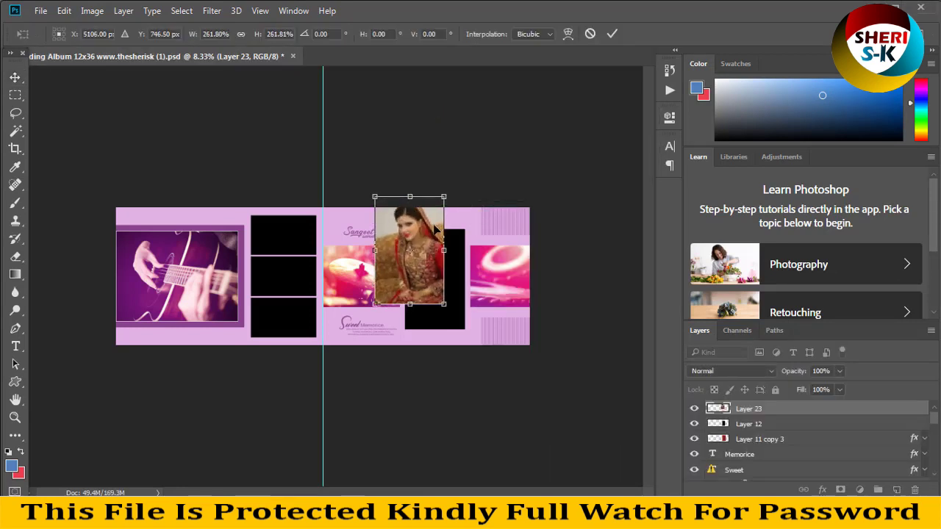
{"action": "left_click_drag", "start_coordinate": [418, 231], "coordinate": [448, 262]}
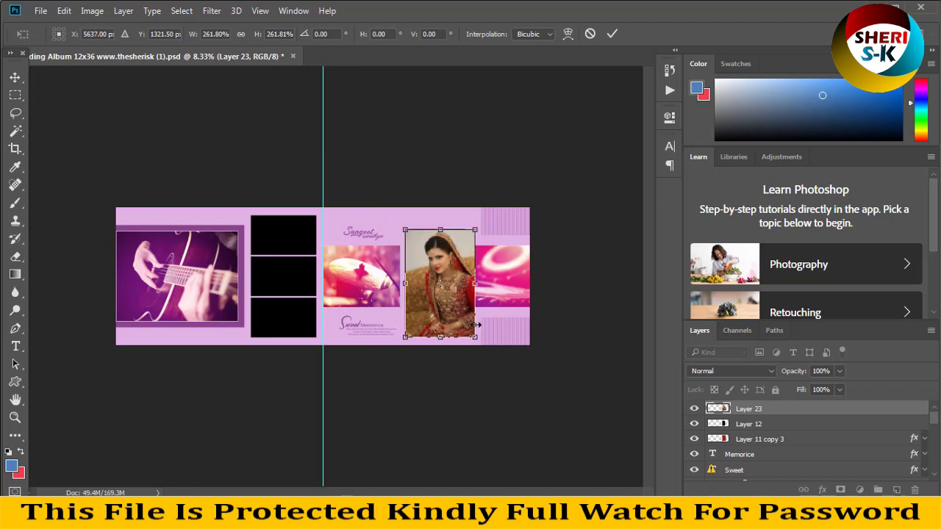
{"action": "left_click_drag", "start_coordinate": [473, 337], "coordinate": [471, 333]}
{"action": "key", "text": "Return"}
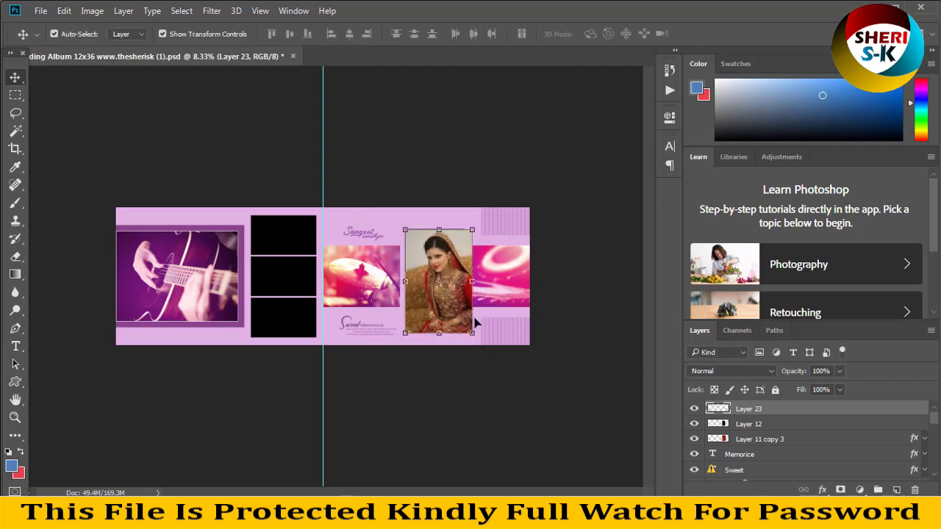
{"action": "right_click", "coordinate": [730, 412]}
{"action": "left_click", "coordinate": [574, 320]}
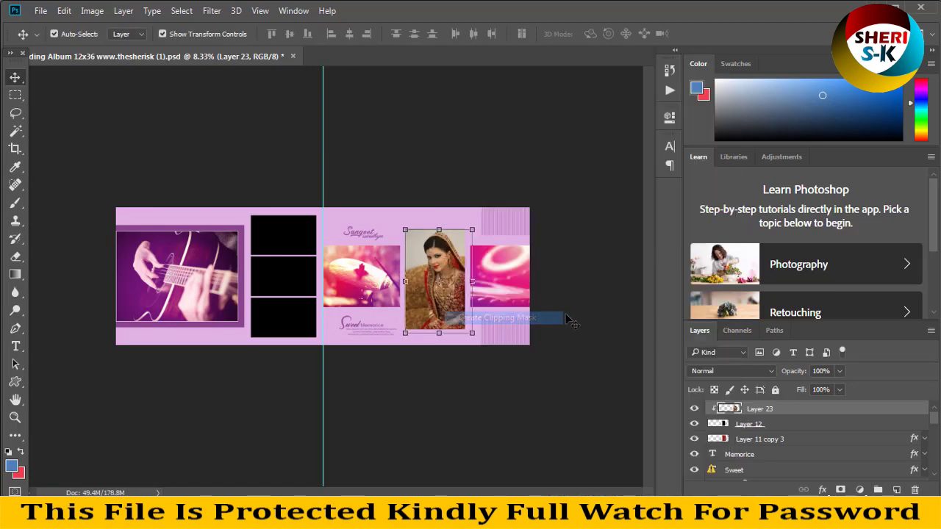
{"action": "left_click_drag", "start_coordinate": [450, 299], "coordinate": [445, 301]}
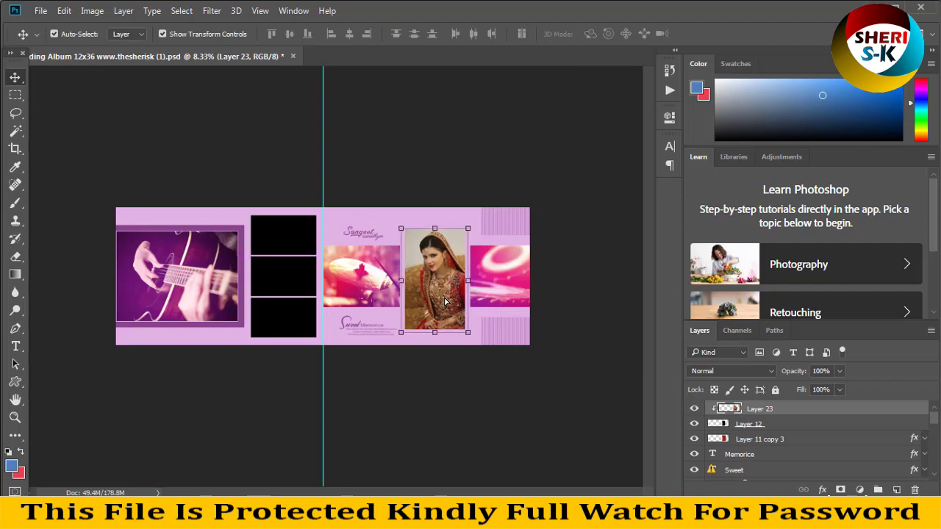
{"action": "left_click", "coordinate": [434, 158]}
- Copy Wedding-Photography-7 into the album document and close its separate window
{"action": "left_click", "coordinate": [284, 246]}
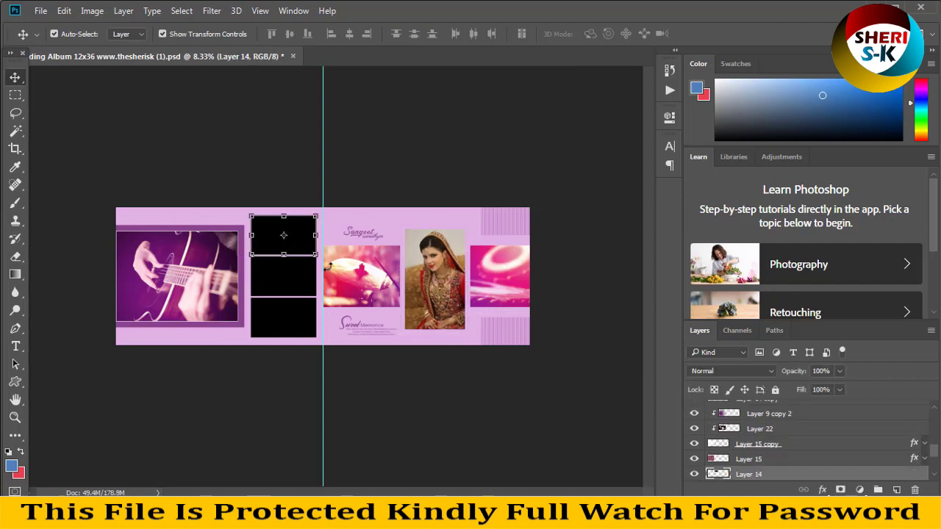
{"action": "left_click", "coordinate": [40, 11]}
{"action": "left_click", "coordinate": [52, 39]}
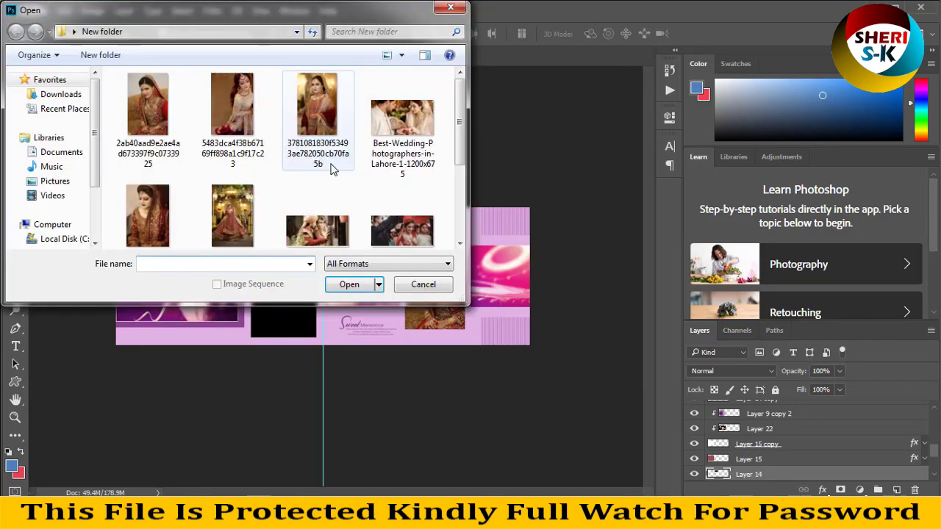
{"action": "left_click", "coordinate": [317, 110]}
{"action": "scroll", "coordinate": [330, 205], "scroll_direction": "down", "scroll_amount": 1}
{"action": "double_click", "coordinate": [330, 206]}
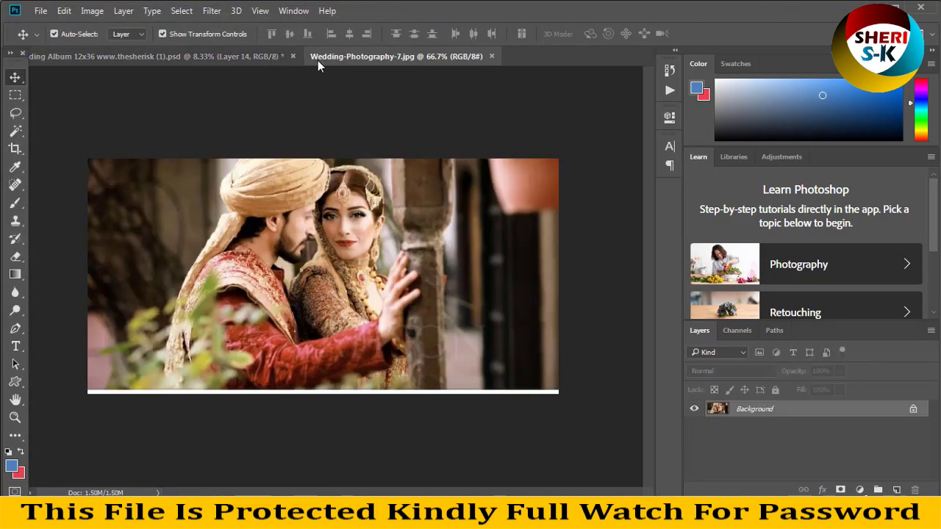
{"action": "left_click_drag", "start_coordinate": [318, 60], "coordinate": [437, 111]}
{"action": "left_click_drag", "start_coordinate": [518, 241], "coordinate": [274, 234]}
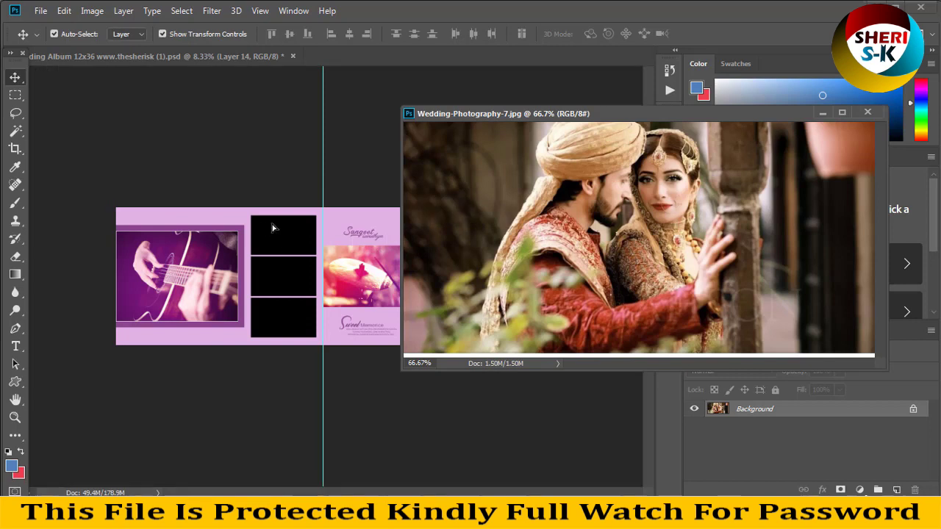
{"action": "left_click", "coordinate": [868, 112]}
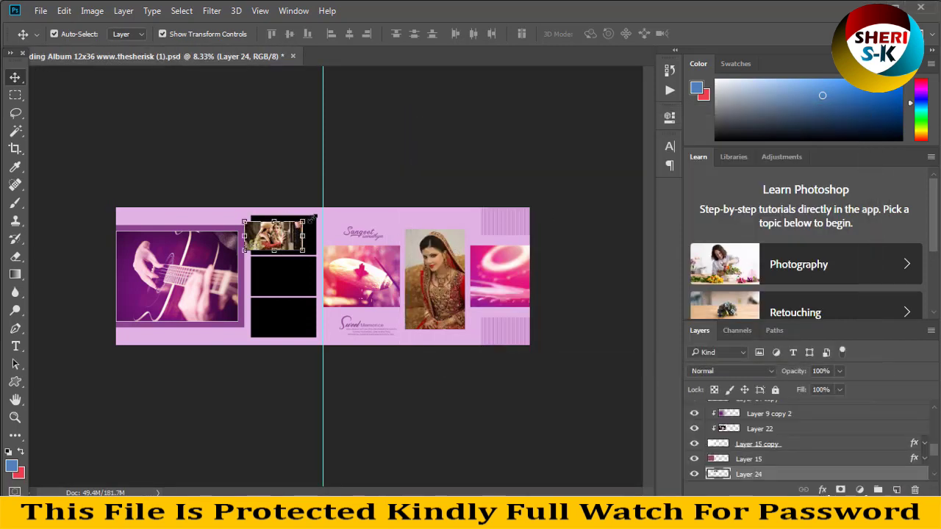
- Enlarge the couple photo, clip it to the top left frame, and reposition it
{"action": "mouse_move", "coordinate": [304, 220]}
{"action": "left_mouse_down"}
{"action": "mouse_move", "coordinate": [317, 214]}
{"action": "mouse_move", "coordinate": [299, 242]}
{"action": "mouse_move", "coordinate": [326, 216]}
{"action": "left_mouse_up"}
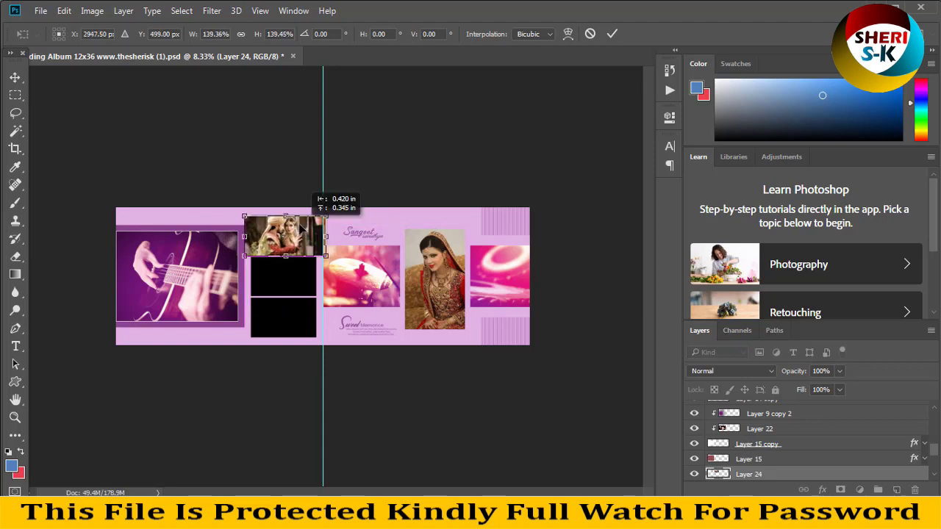
{"action": "key", "text": "Return"}
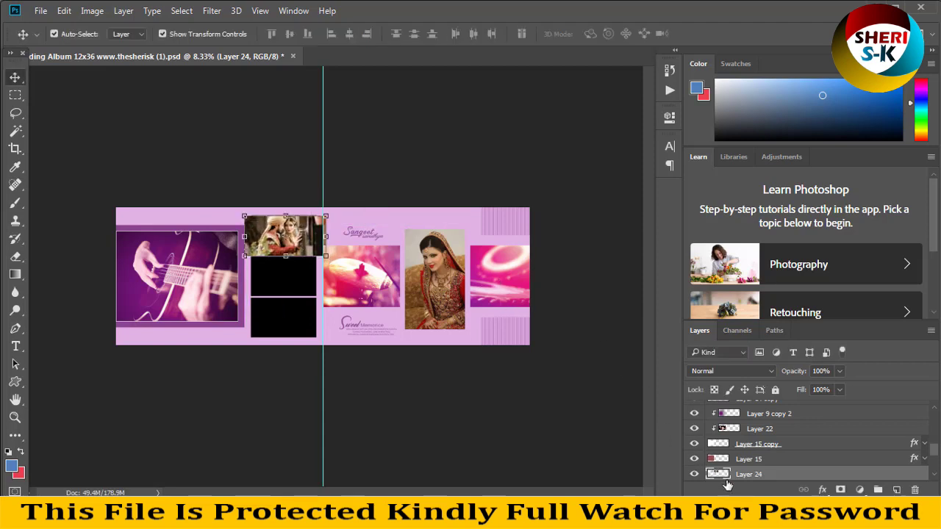
{"action": "right_click", "coordinate": [722, 471]}
{"action": "left_click", "coordinate": [705, 287]}
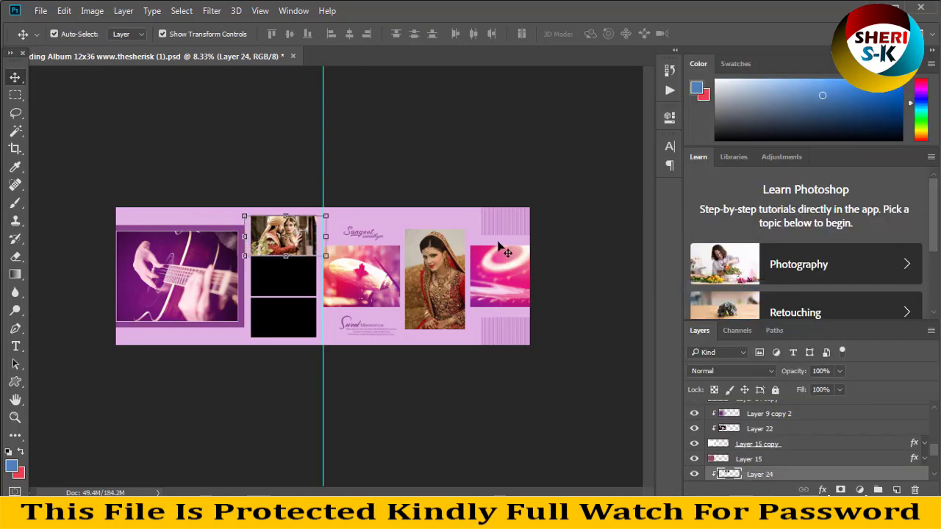
{"action": "key", "text": "ctrl+plus"}
{"action": "key", "text": "ctrl+plus"}
{"action": "key", "text": "ctrl+plus"}
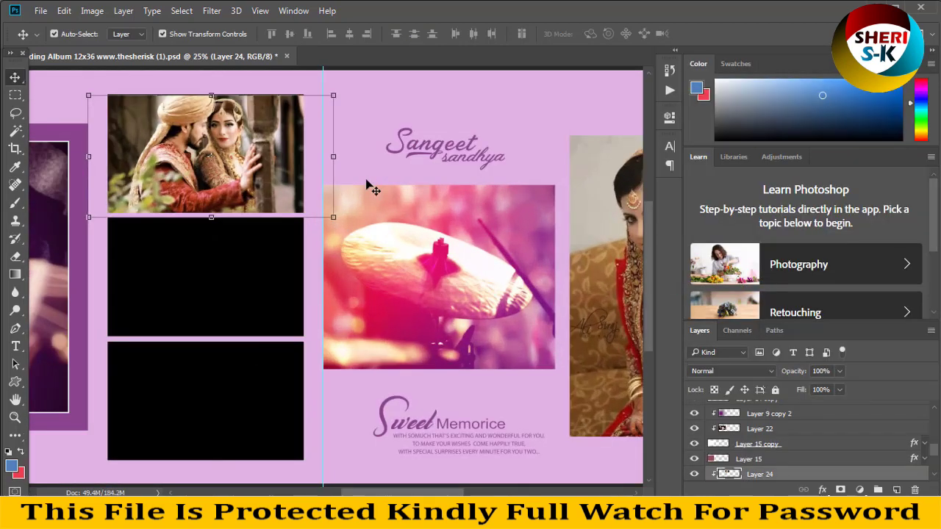
{"action": "left_click_drag", "start_coordinate": [220, 167], "coordinate": [224, 170]}
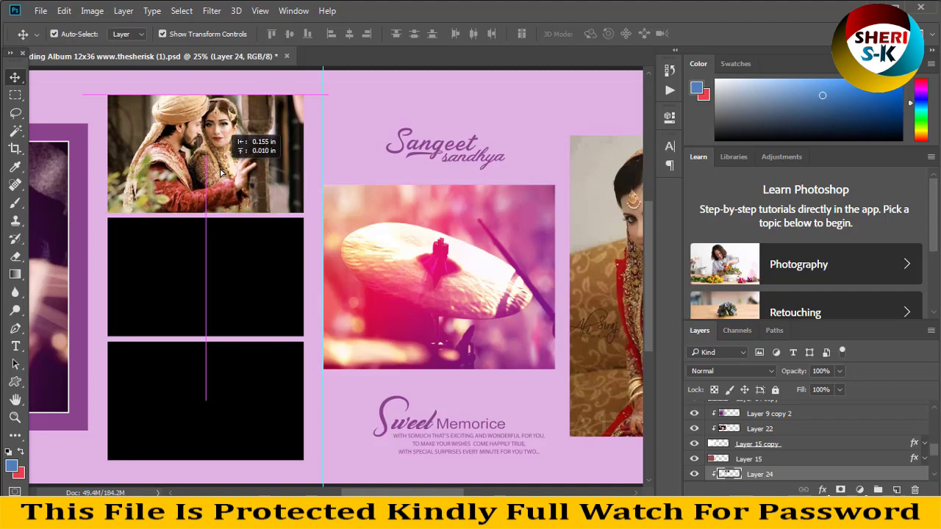
- Inspect the middle frame, guitar photo and Sangeet heading, then close the album document
{"action": "left_click", "coordinate": [243, 254]}
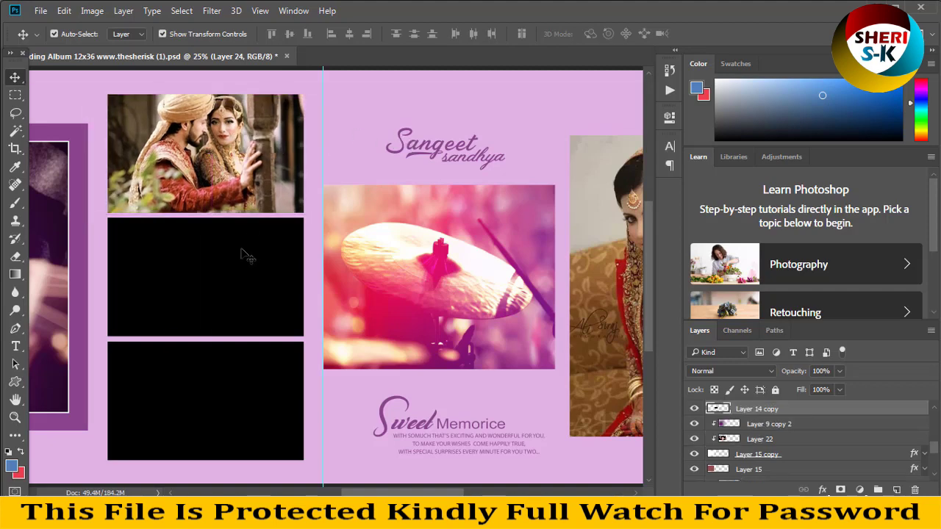
{"action": "key", "text": "ctrl+minus"}
{"action": "key", "text": "ctrl+minus"}
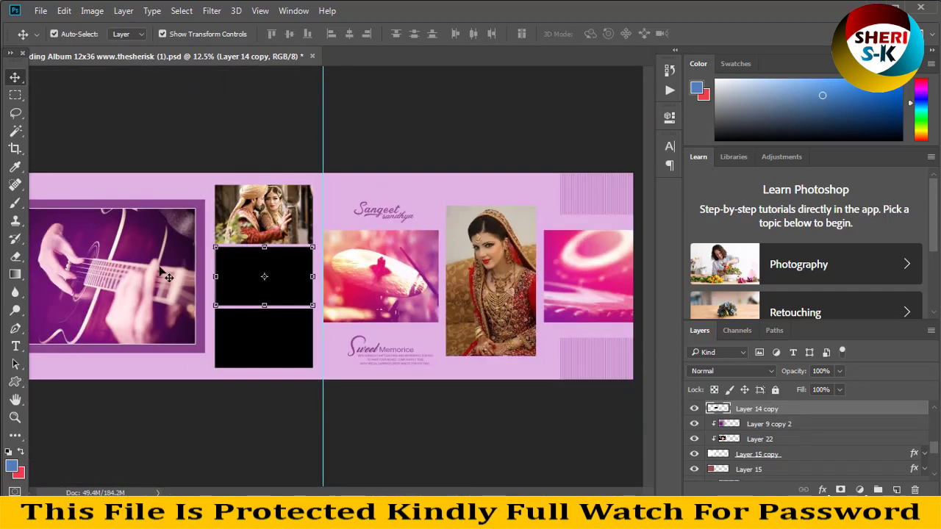
{"action": "left_click", "coordinate": [161, 270], "text": "ctrl"}
{"action": "key", "text": "ctrl+minus"}
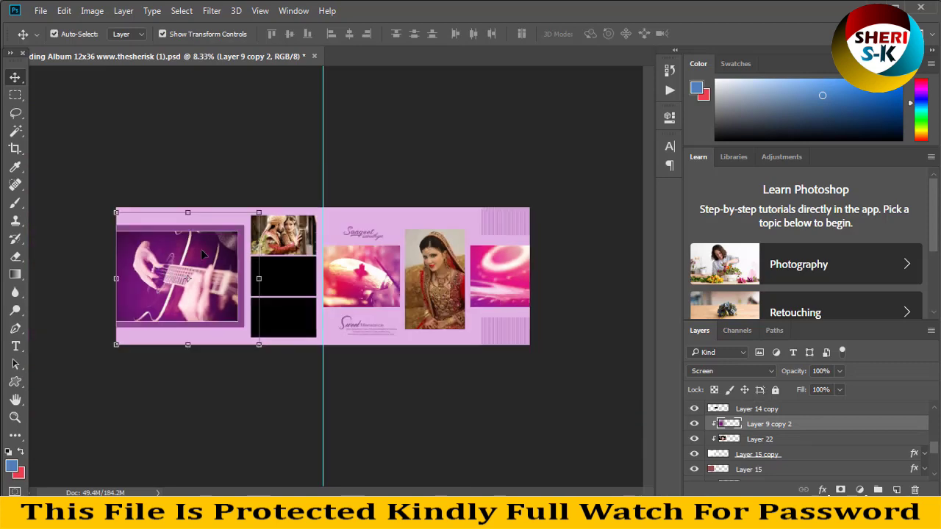
{"action": "left_click", "coordinate": [362, 234]}
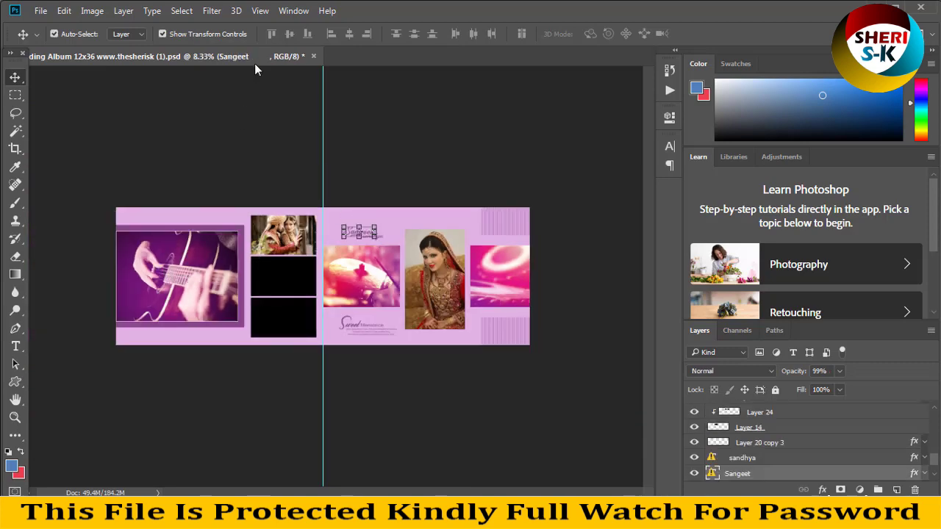
{"action": "key", "text": "ctrl+w"}
- Dismiss the save prompt and preview album spreads 23 through 28 in Photo Viewer
{"action": "left_click", "coordinate": [475, 206]}
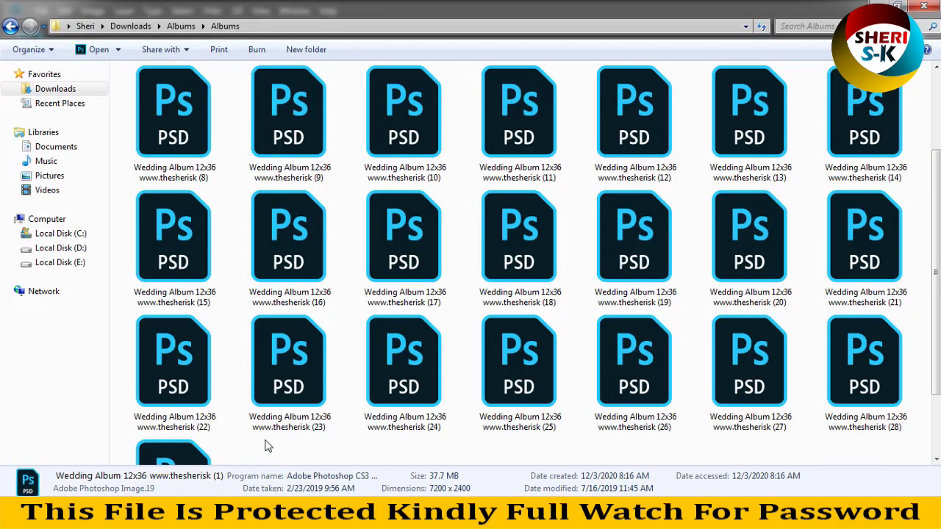
{"action": "right_click", "coordinate": [278, 404]}
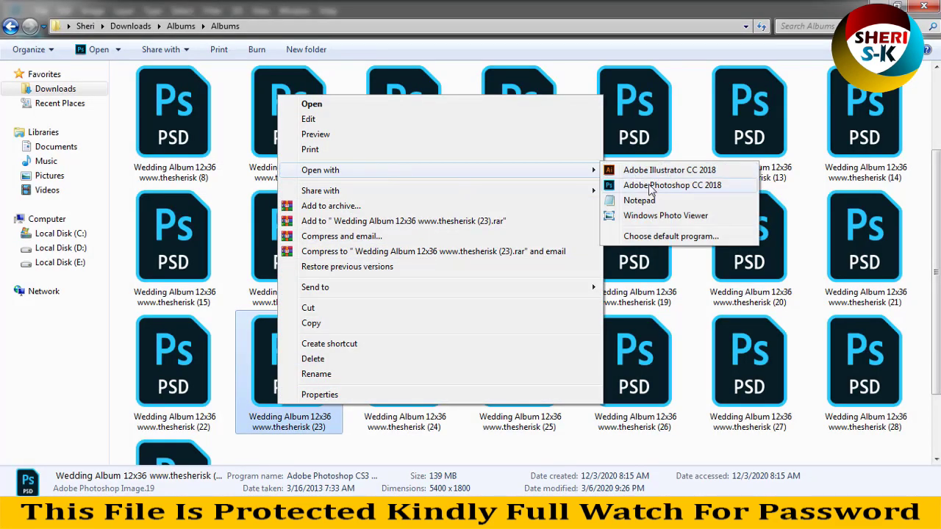
{"action": "left_click", "coordinate": [691, 216]}
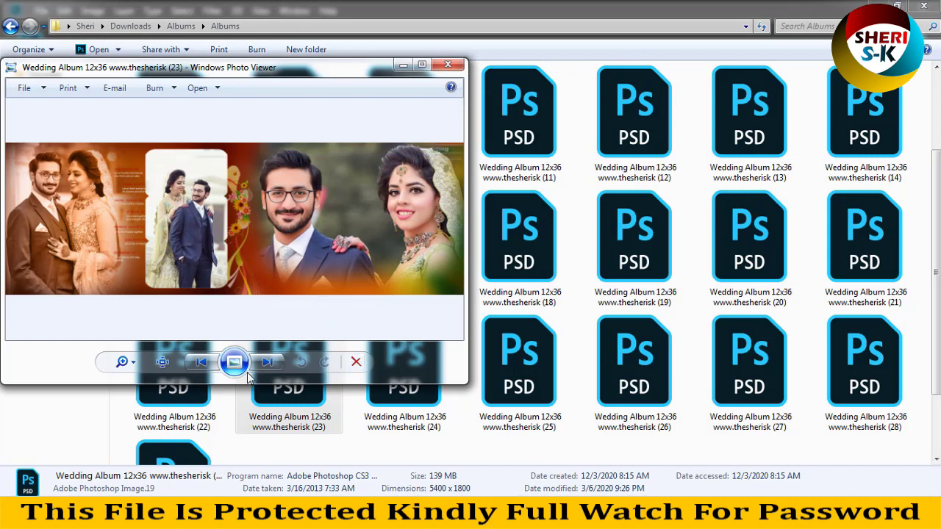
{"action": "left_click", "coordinate": [267, 362]}
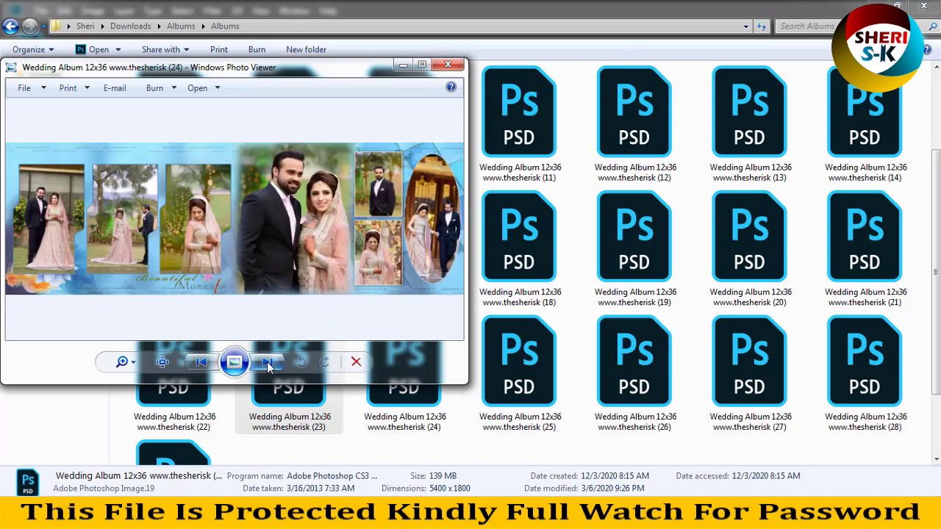
{"action": "left_click", "coordinate": [269, 363]}
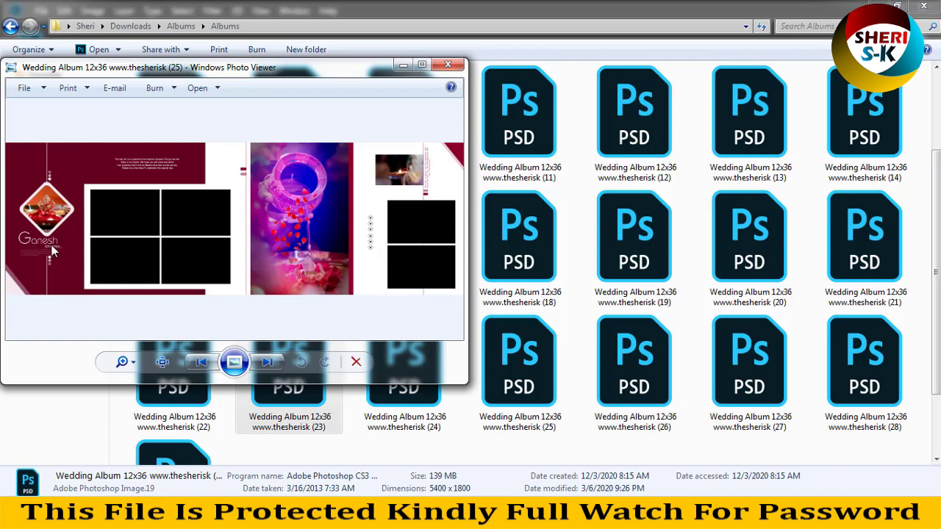
{"action": "left_click", "coordinate": [267, 367]}
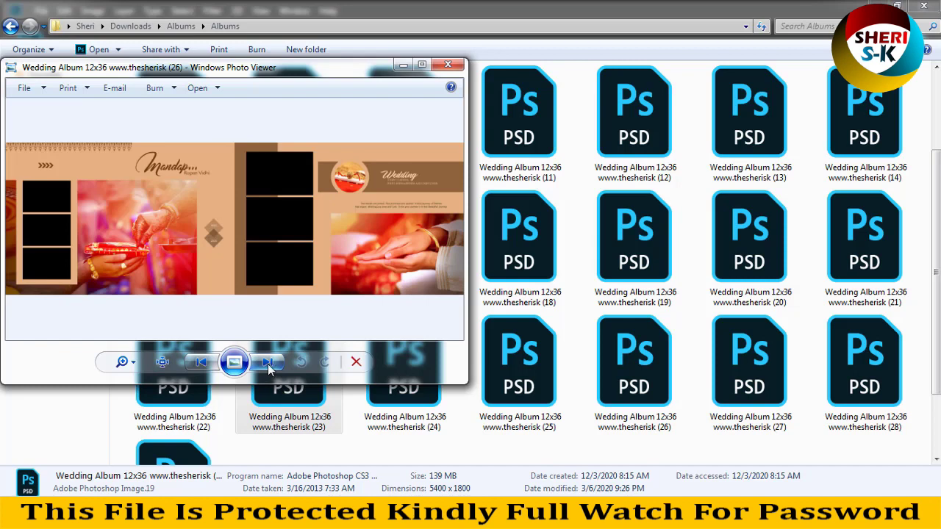
{"action": "left_click", "coordinate": [268, 364]}
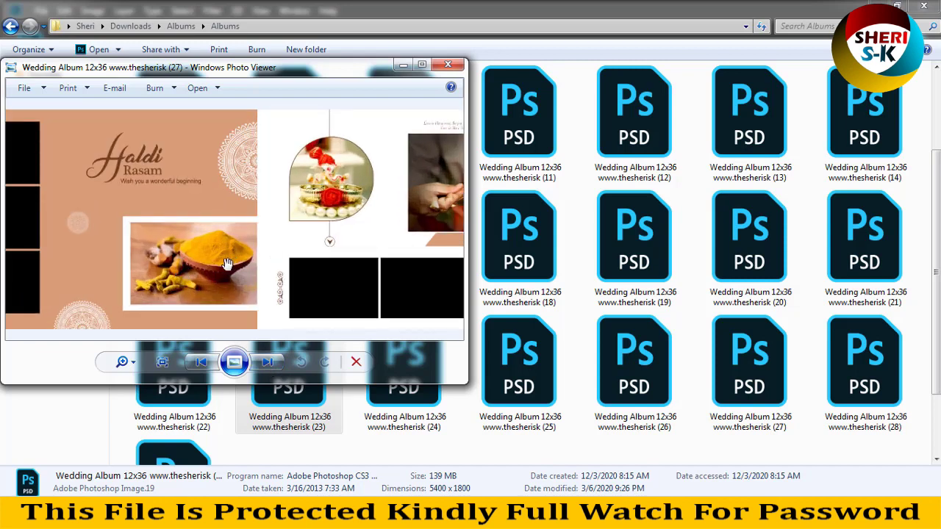
{"action": "left_click", "coordinate": [267, 362]}
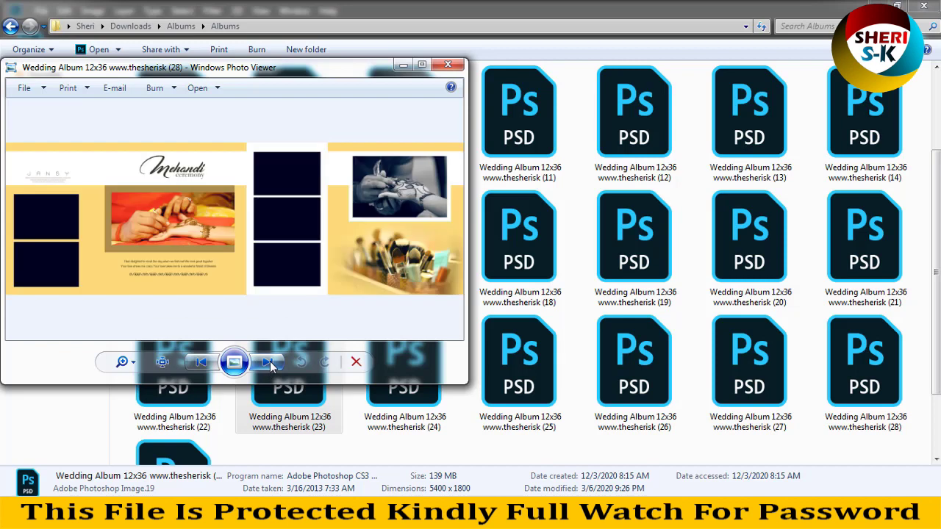
{"action": "left_click", "coordinate": [450, 66]}
- Preview album file 17, then open it in Photoshop
{"action": "right_click", "coordinate": [392, 259]}
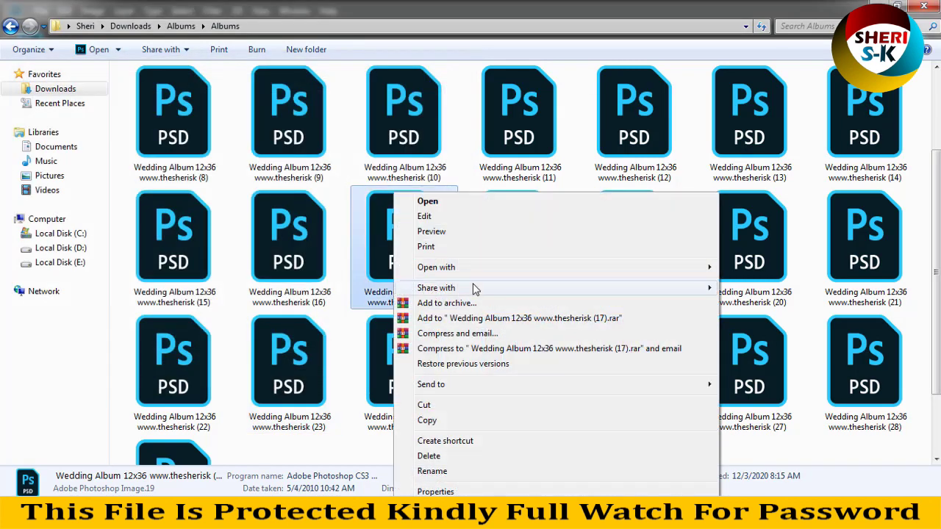
{"action": "mouse_move", "coordinate": [436, 267]}
{"action": "left_click", "coordinate": [765, 370]}
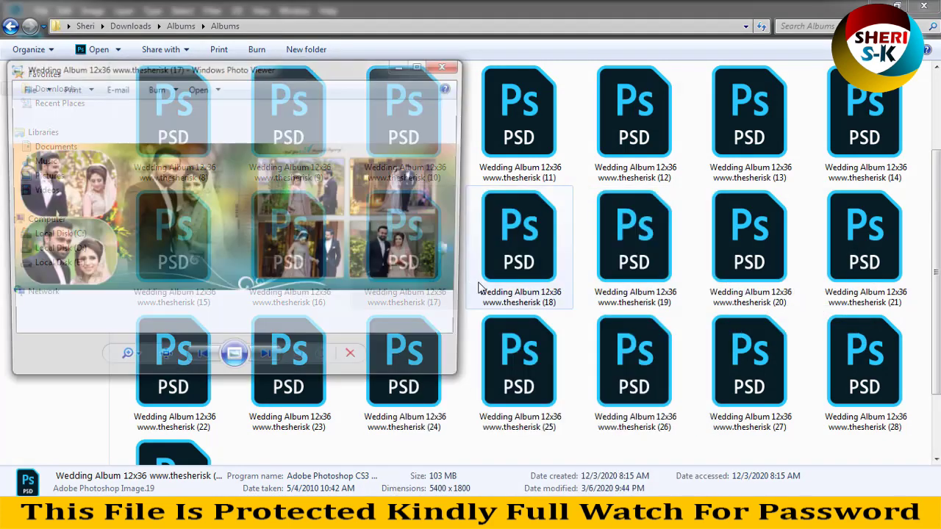
{"action": "left_click", "coordinate": [444, 69]}
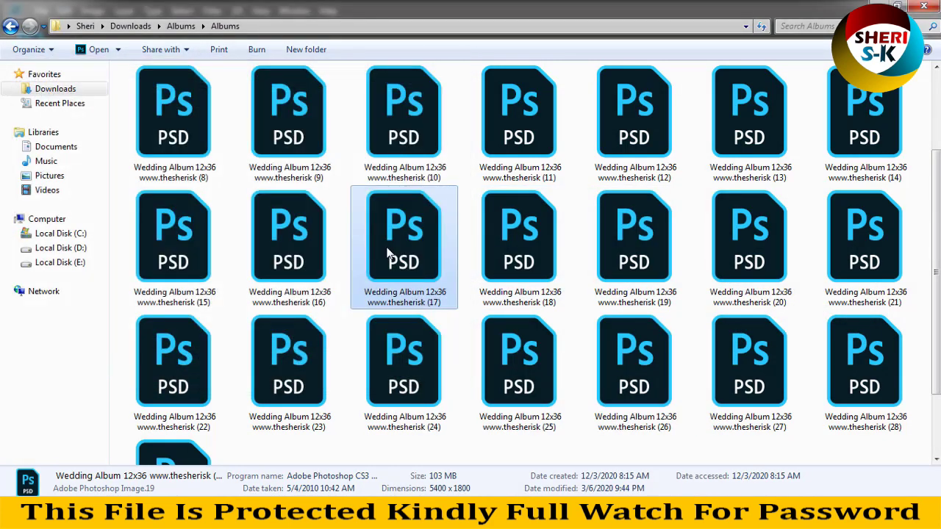
{"action": "mouse_move", "coordinate": [388, 200]}
{"action": "left_mouse_down"}
{"action": "mouse_move", "coordinate": [159, 494]}
{"action": "mouse_move", "coordinate": [279, 321]}
{"action": "left_mouse_up"}
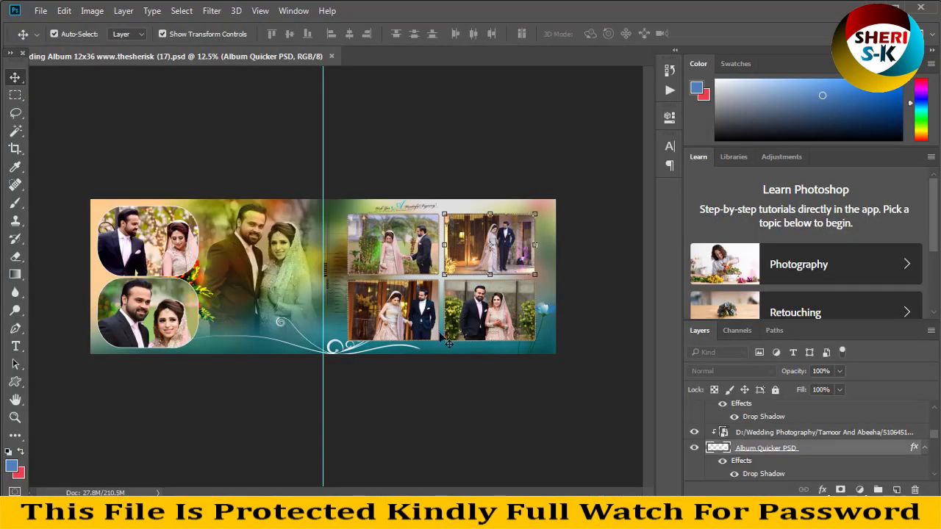
- Select album 17's large left couple photo and open its smart object's linked image
{"action": "scroll", "coordinate": [756, 443], "scroll_direction": "up", "scroll_amount": 3}
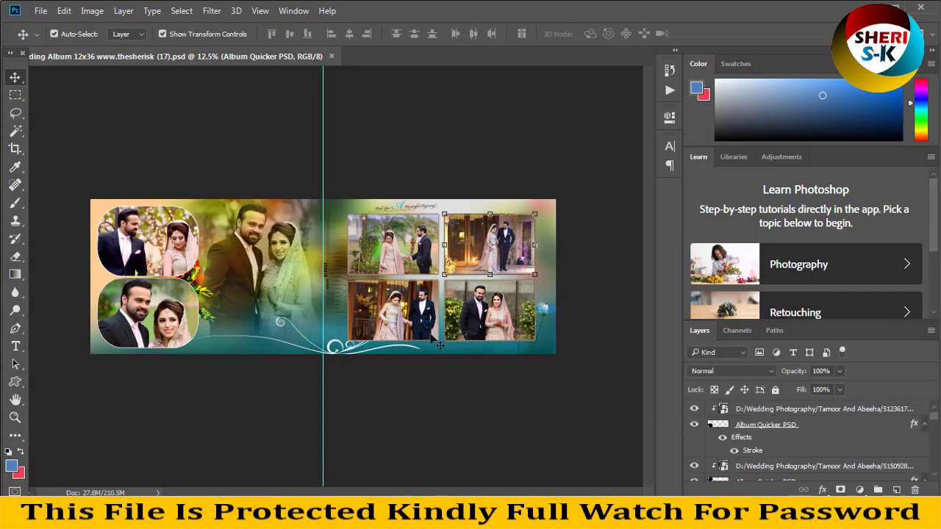
{"action": "left_click", "coordinate": [294, 269]}
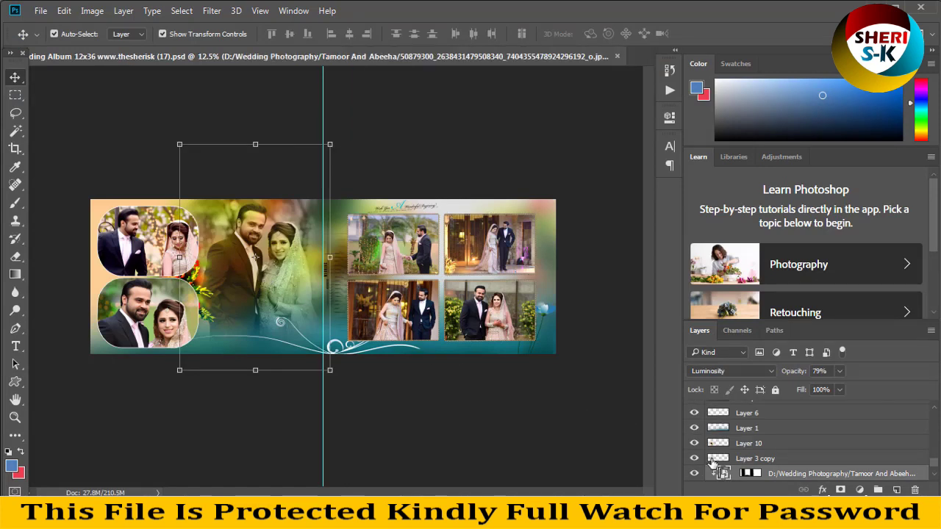
{"action": "double_click", "coordinate": [724, 475]}
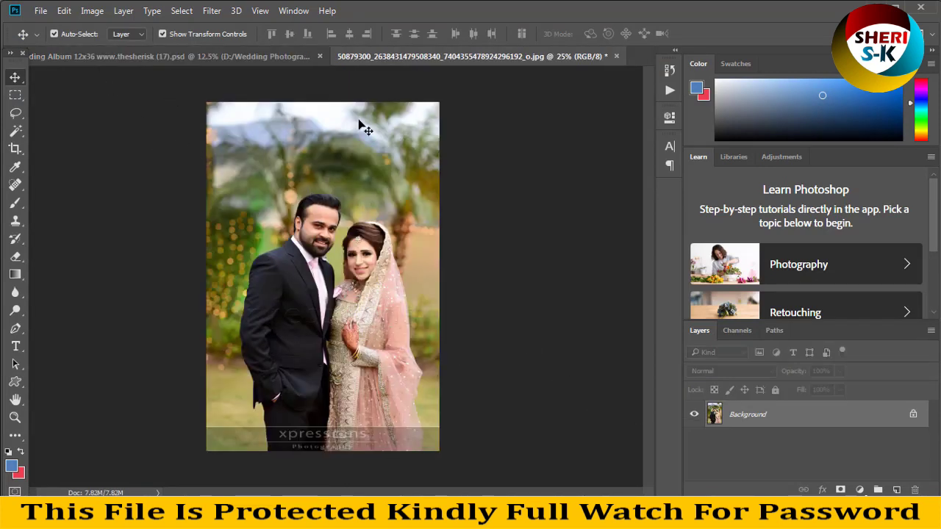
{"action": "left_click", "coordinate": [40, 12]}
- Place Wedding-Photography-Poses into the linked image, enlarged and shifted left to fill it
{"action": "left_click", "coordinate": [58, 41]}
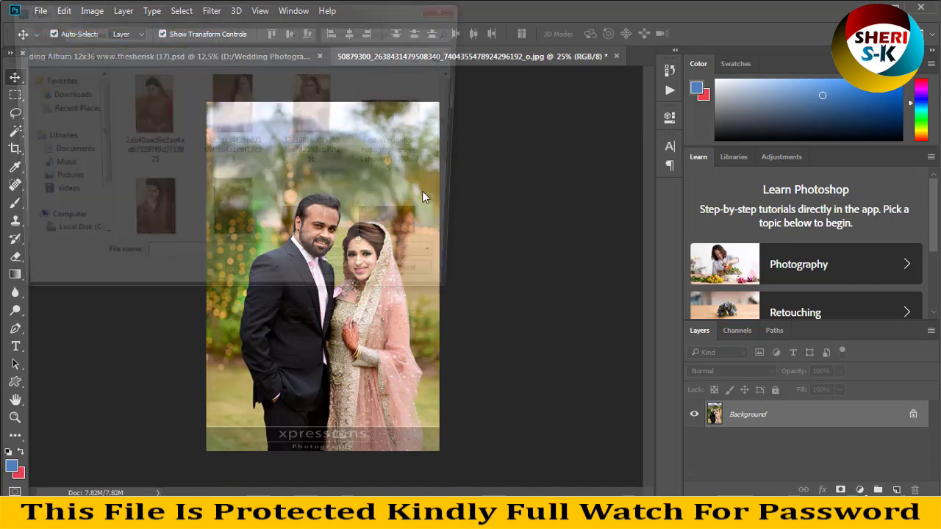
{"action": "left_click", "coordinate": [231, 184]}
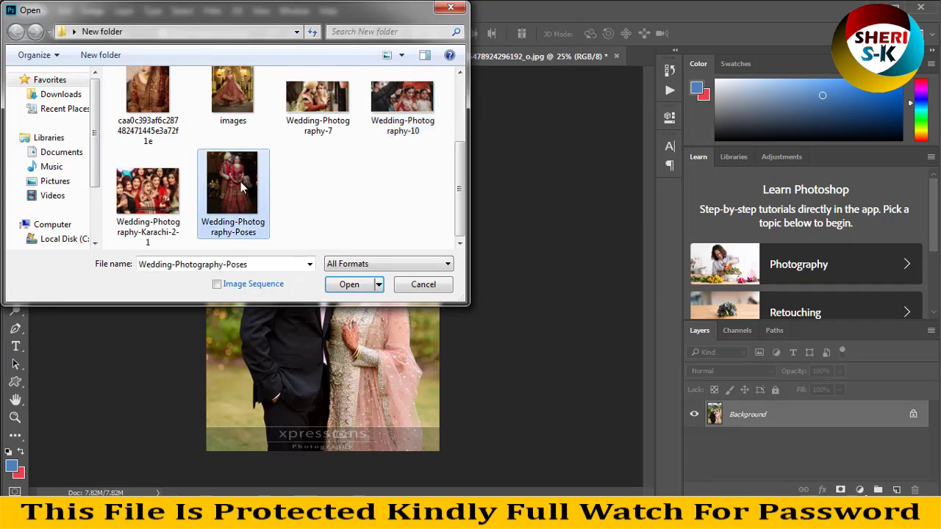
{"action": "left_click", "coordinate": [349, 284]}
{"action": "mouse_move", "coordinate": [476, 59]}
{"action": "left_mouse_down"}
{"action": "mouse_move", "coordinate": [574, 228]}
{"action": "mouse_move", "coordinate": [278, 160]}
{"action": "left_mouse_up"}
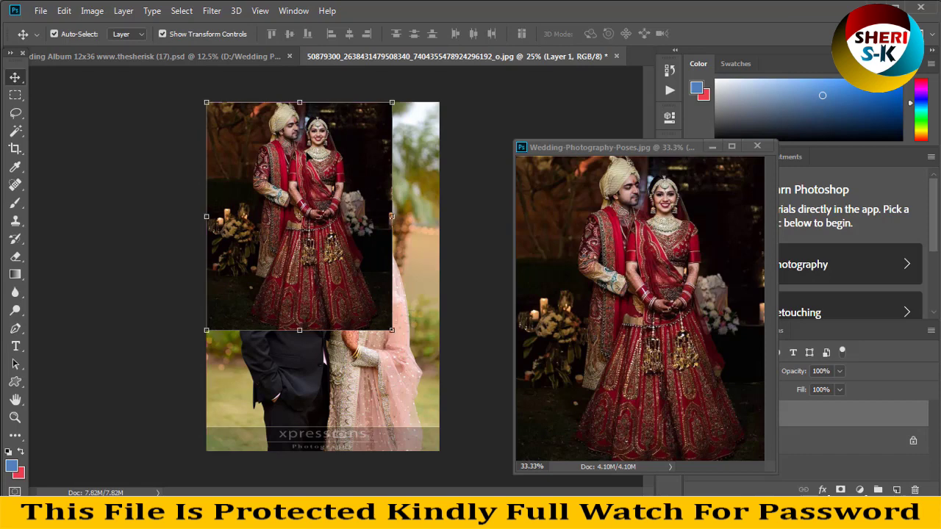
{"action": "left_click", "coordinate": [758, 147]}
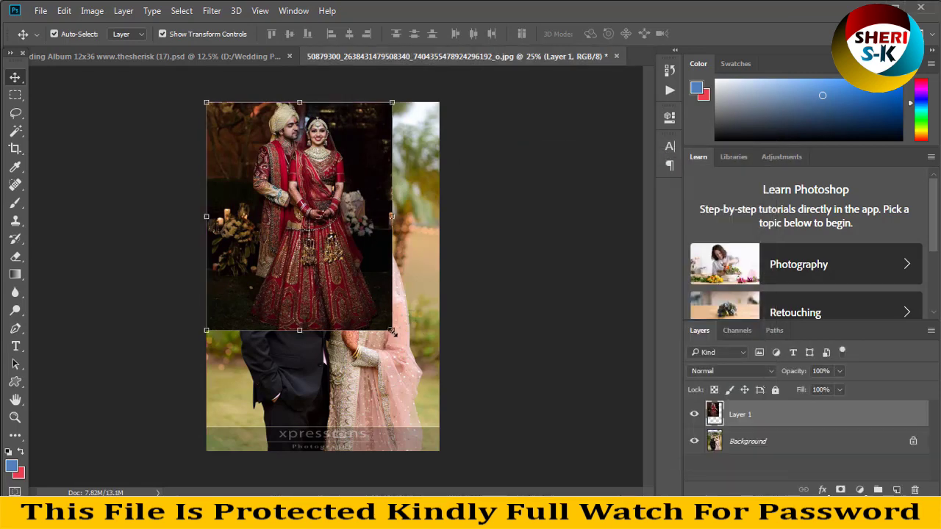
{"action": "mouse_move", "coordinate": [393, 333]}
{"action": "left_mouse_down"}
{"action": "mouse_move", "coordinate": [437, 374]}
{"action": "mouse_move", "coordinate": [506, 475]}
{"action": "mouse_move", "coordinate": [495, 456]}
{"action": "left_mouse_up"}
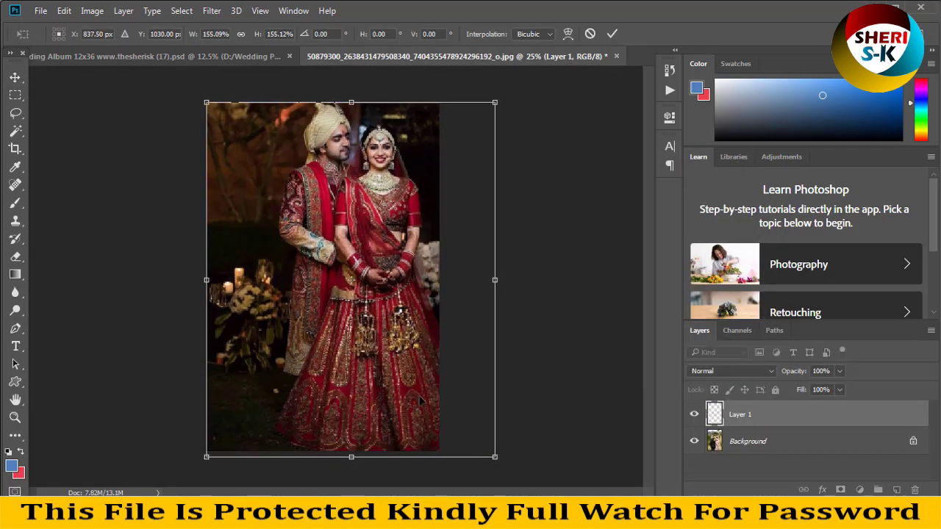
{"action": "left_click_drag", "start_coordinate": [420, 400], "coordinate": [378, 384]}
{"action": "key", "text": "Return"}
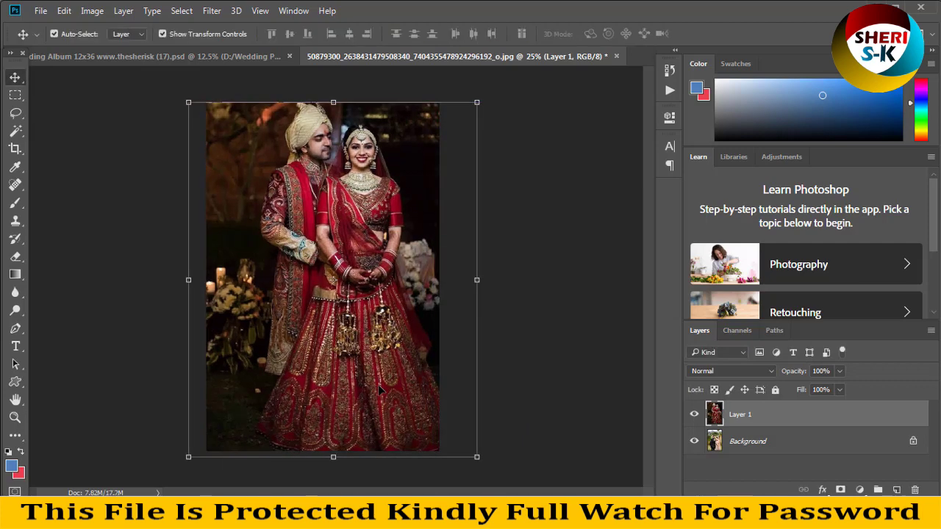
- Flatten the new couple photo, save it as JPG, and close it
{"action": "key", "text": "ctrl+e"}
{"action": "key", "text": "ctrl+s"}
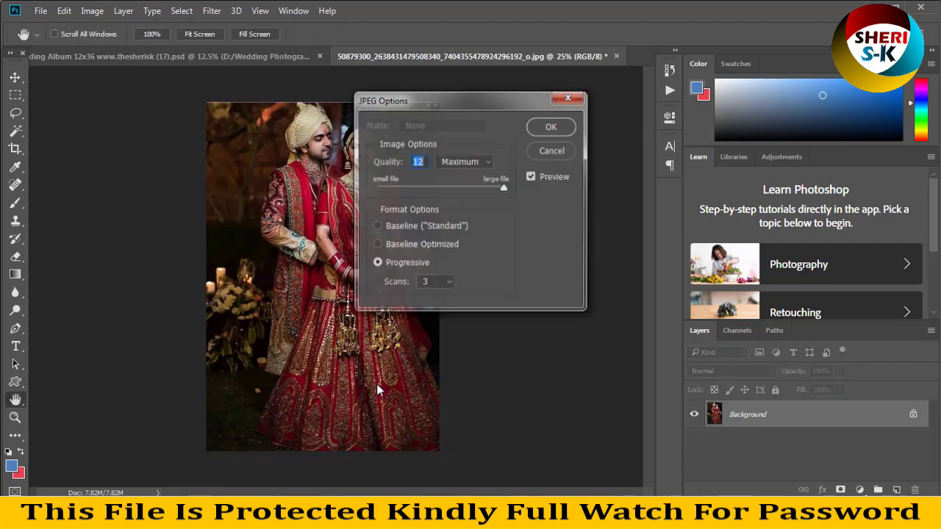
{"action": "left_click", "coordinate": [537, 127]}
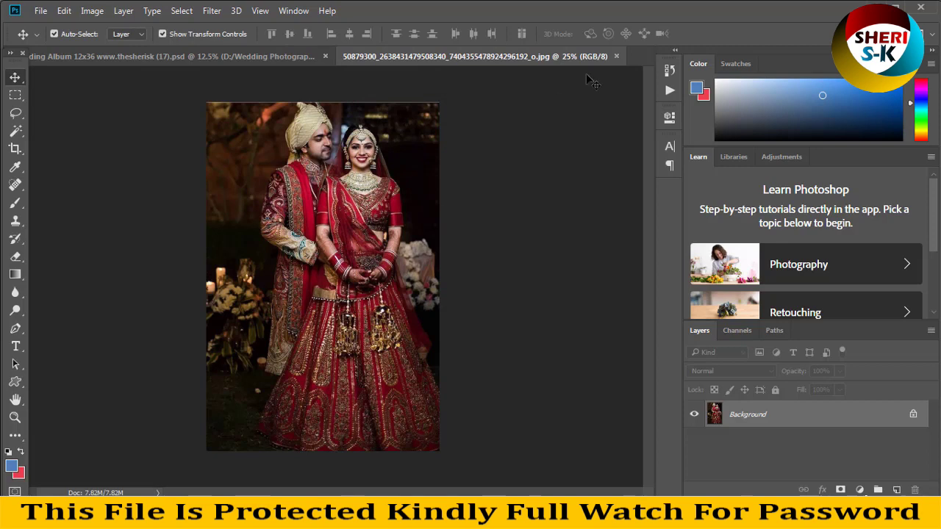
{"action": "left_click", "coordinate": [616, 56]}
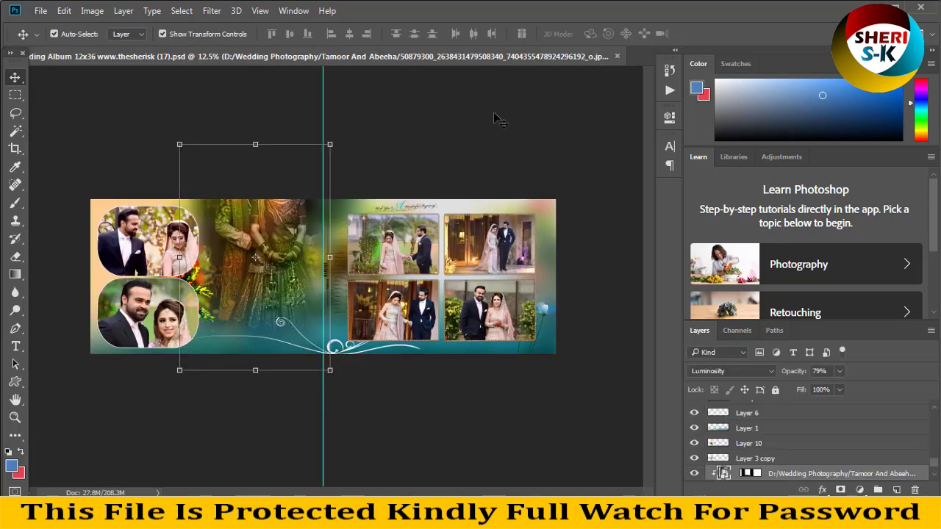
- Shift the red-outfit couple photo down so their faces show in the left frame
{"action": "key", "text": "shift+Down"}
{"action": "key", "text": "shift+Down"}
{"action": "key", "text": "shift+Down"}
{"action": "key", "text": "shift+Down"}
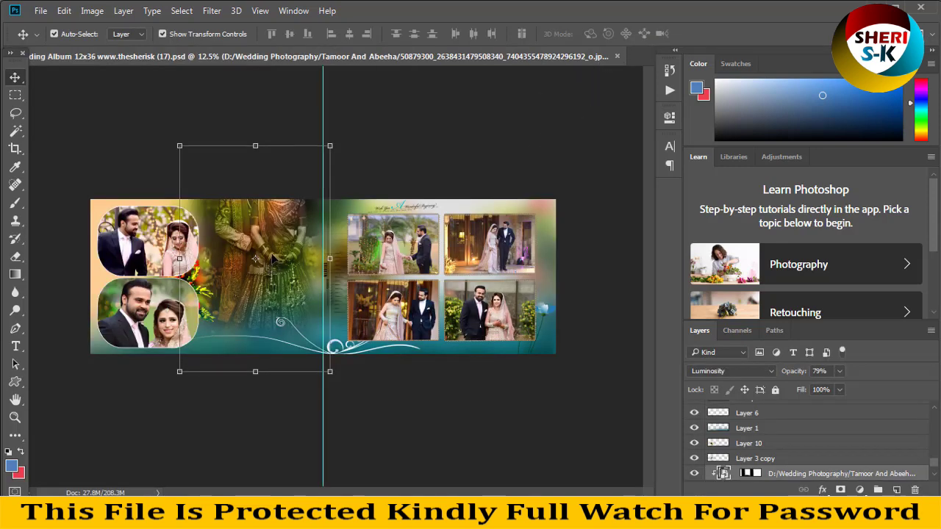
{"action": "key", "text": "shift+Down"}
{"action": "key", "text": "shift+Down"}
{"action": "key", "text": "shift+Down"}
{"action": "key", "text": "shift+Down"}
{"action": "key", "text": "shift+Down"}
{"action": "key", "text": "shift+Down"}
{"action": "key", "text": "shift+Down"}
{"action": "key", "text": "shift+Down"}
{"action": "key", "text": "shift+Down"}
{"action": "key", "text": "shift+Down"}
{"action": "key", "text": "shift+Down"}
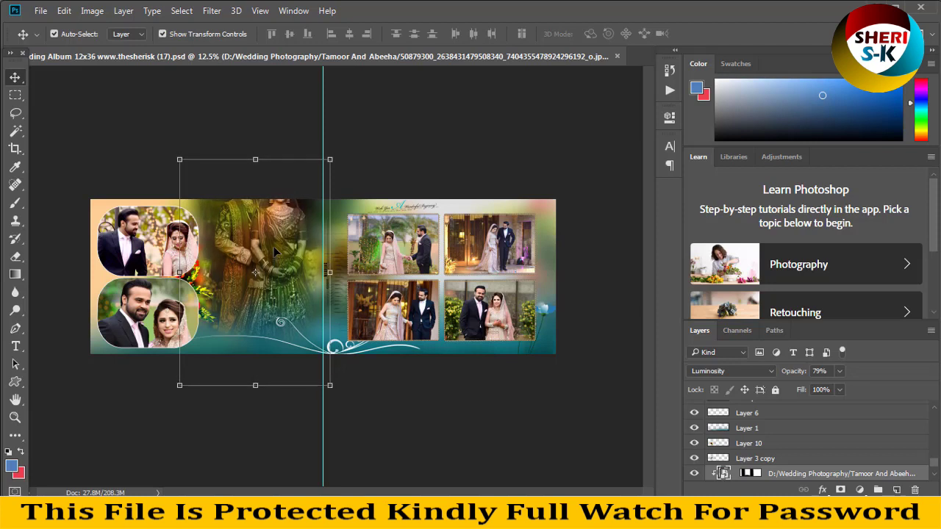
{"action": "key", "text": "shift+Down"}
{"action": "key", "text": "shift+Down"}
{"action": "key", "text": "shift+Down"}
{"action": "key", "text": "shift+Down"}
{"action": "key", "text": "shift+Down"}
{"action": "key", "text": "shift+Down"}
{"action": "left_click_drag", "start_coordinate": [274, 245], "coordinate": [276, 274]}
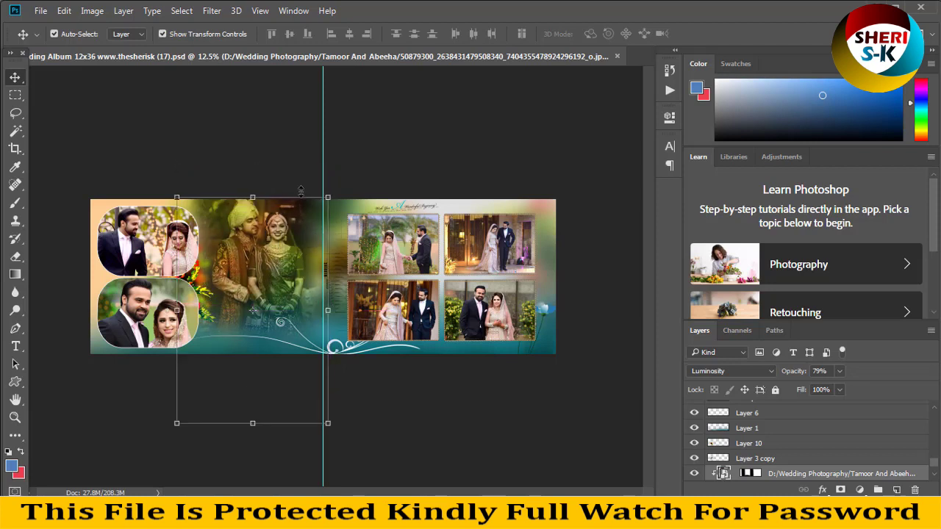
- Check the spread's photo layers, then close the album document via the save prompt
{"action": "left_click", "coordinate": [369, 257]}
{"action": "left_click", "coordinate": [486, 294]}
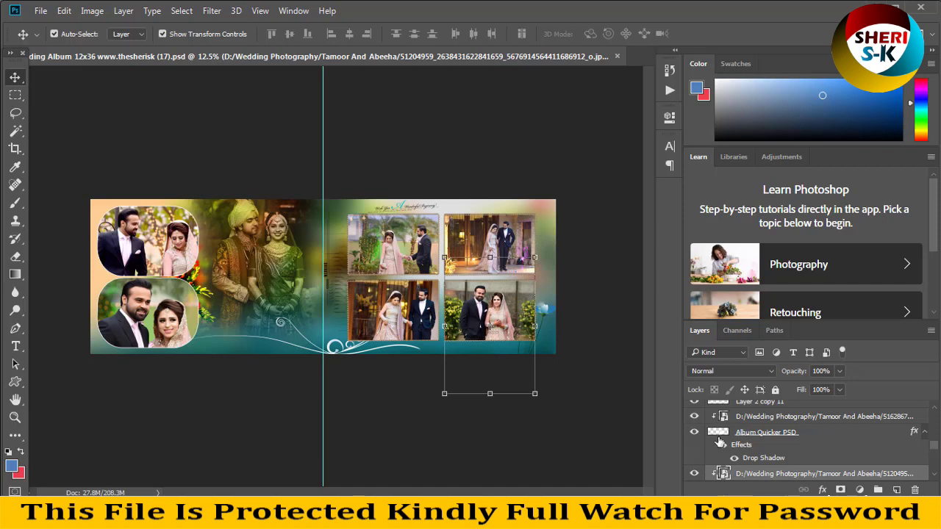
{"action": "left_click", "coordinate": [235, 263]}
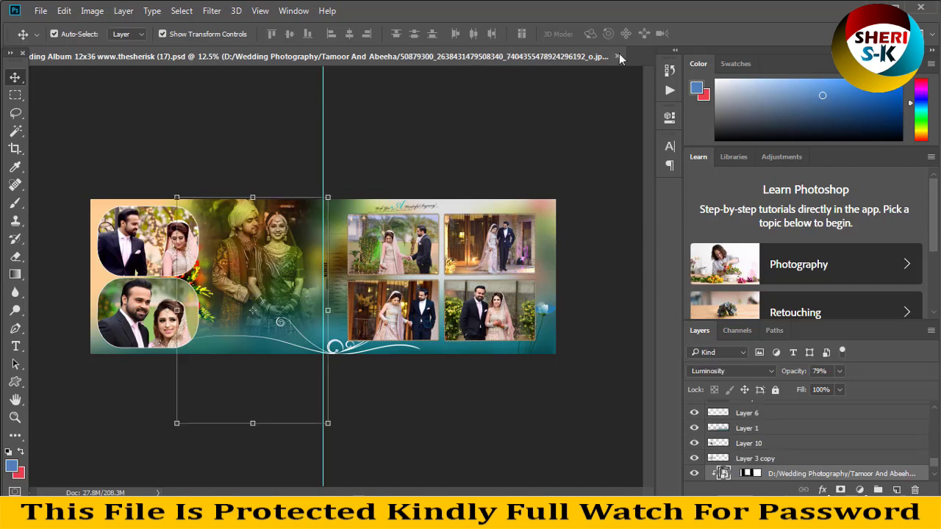
{"action": "left_click", "coordinate": [616, 57]}
{"action": "left_click", "coordinate": [478, 207]}
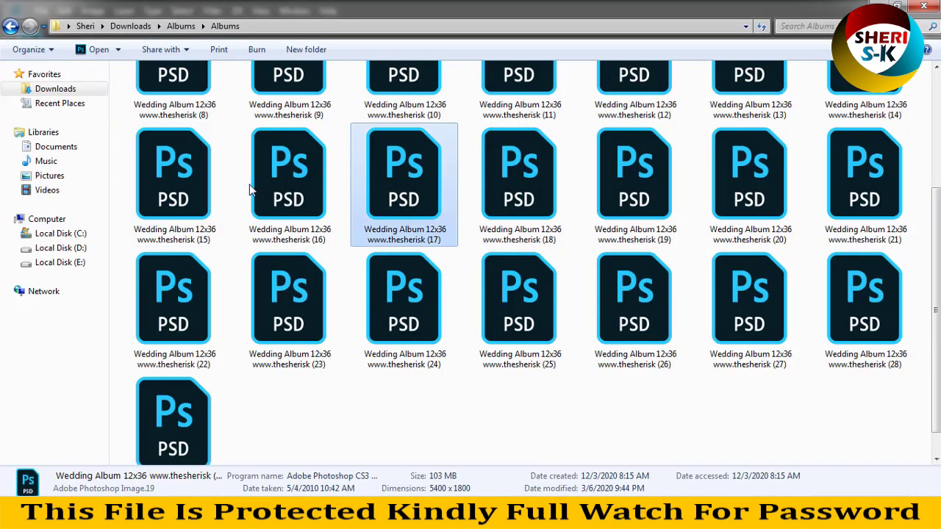
- Preview Wedding Album (3) in Windows Photo Viewer, then drag it into Photoshop
{"action": "scroll", "coordinate": [252, 189], "scroll_direction": "up", "scroll_amount": 3}
{"action": "right_click", "coordinate": [401, 146]}
{"action": "mouse_move", "coordinate": [441, 216]}
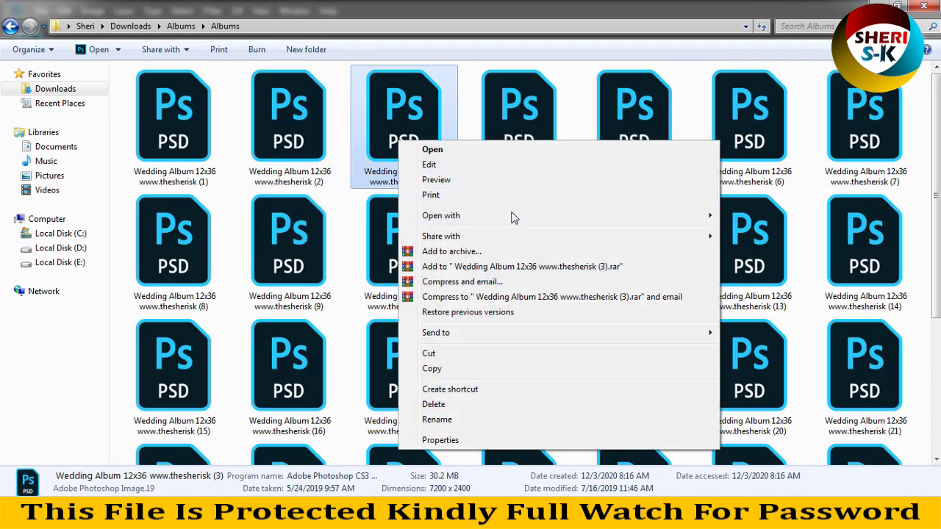
{"action": "left_click", "coordinate": [779, 261]}
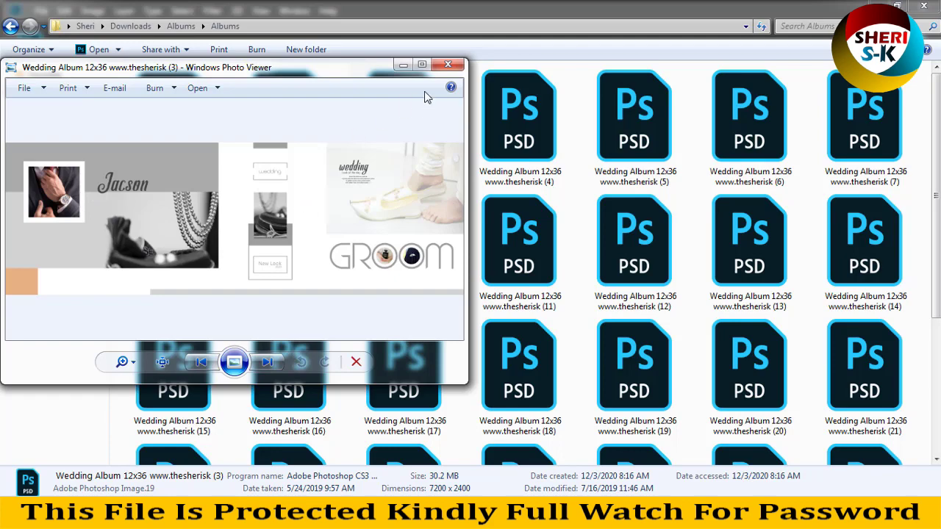
{"action": "left_click", "coordinate": [448, 64]}
{"action": "mouse_move", "coordinate": [399, 143]}
{"action": "left_mouse_down"}
{"action": "mouse_move", "coordinate": [151, 470]}
{"action": "mouse_move", "coordinate": [290, 290]}
{"action": "left_mouse_up"}
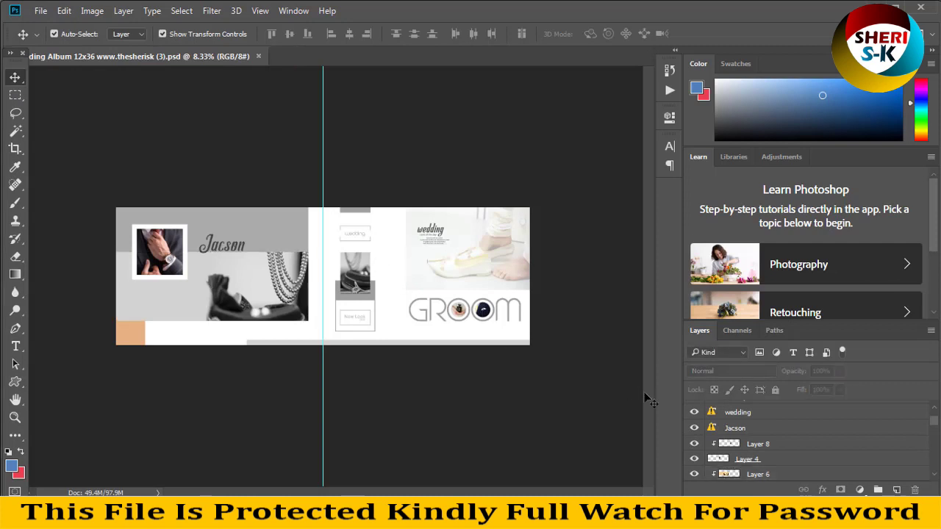
- Convert the locked background into Layer 0 and give it a Gradient Overlay style
{"action": "left_click", "coordinate": [728, 421]}
{"action": "scroll", "coordinate": [775, 480], "scroll_direction": "down", "scroll_amount": 5}
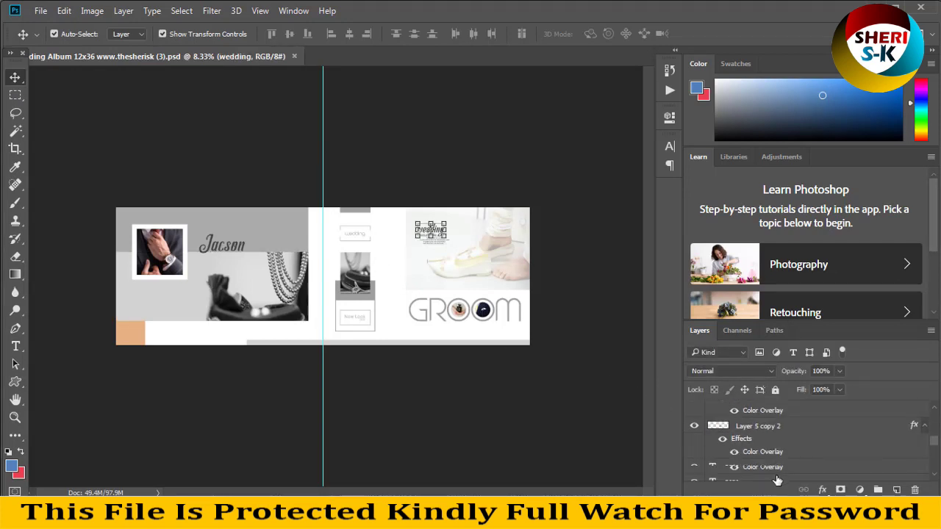
{"action": "scroll", "coordinate": [775, 480], "scroll_direction": "down", "scroll_amount": 5}
{"action": "double_click", "coordinate": [764, 476]}
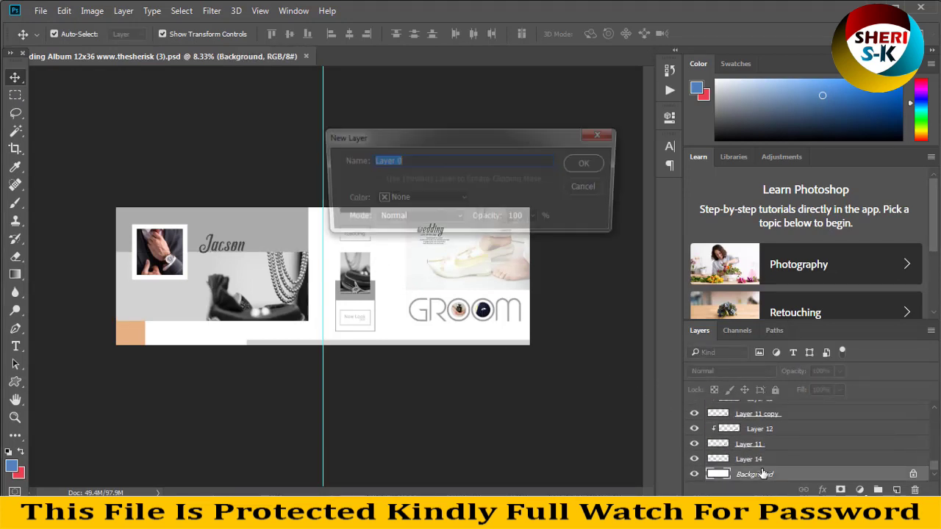
{"action": "left_click", "coordinate": [596, 162]}
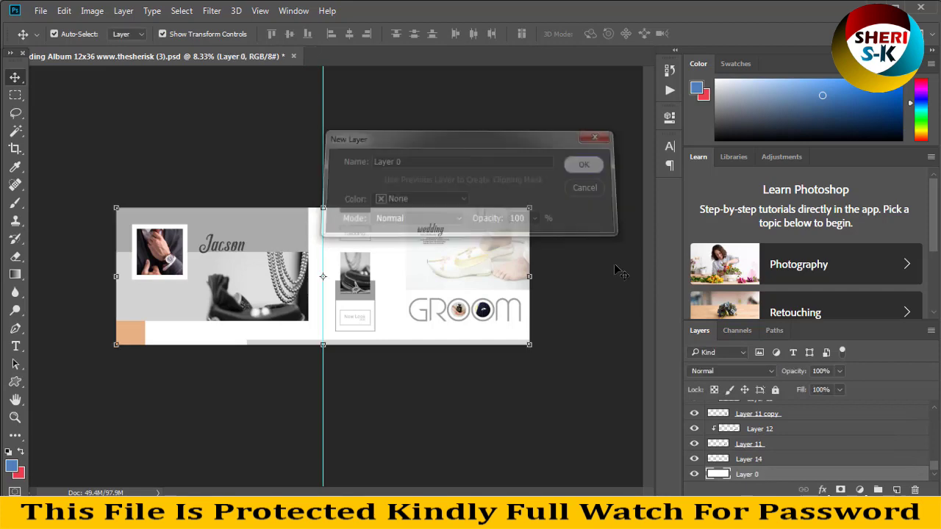
{"action": "left_click", "coordinate": [822, 490]}
{"action": "left_click", "coordinate": [846, 436]}
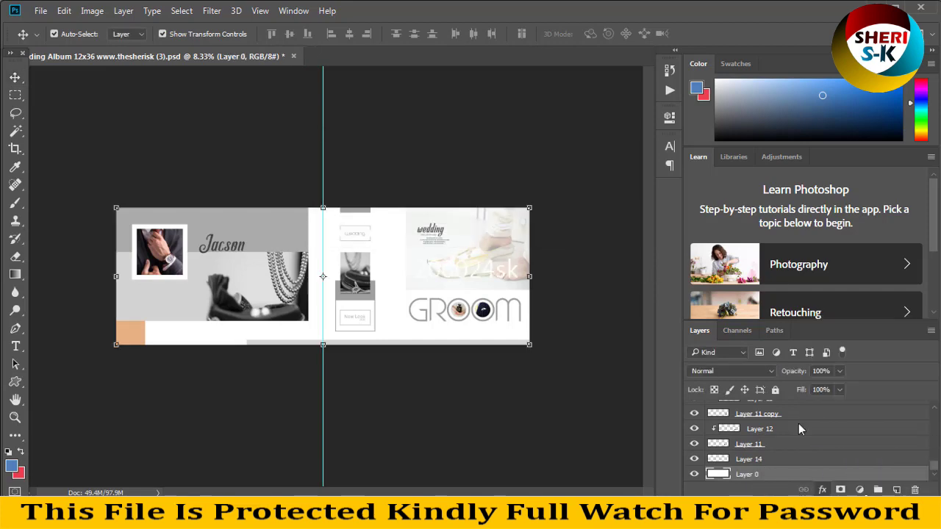
- Replace the blue gradient with a deep plum Color Overlay and apply the style
{"action": "left_click_drag", "start_coordinate": [638, 77], "coordinate": [794, 81]}
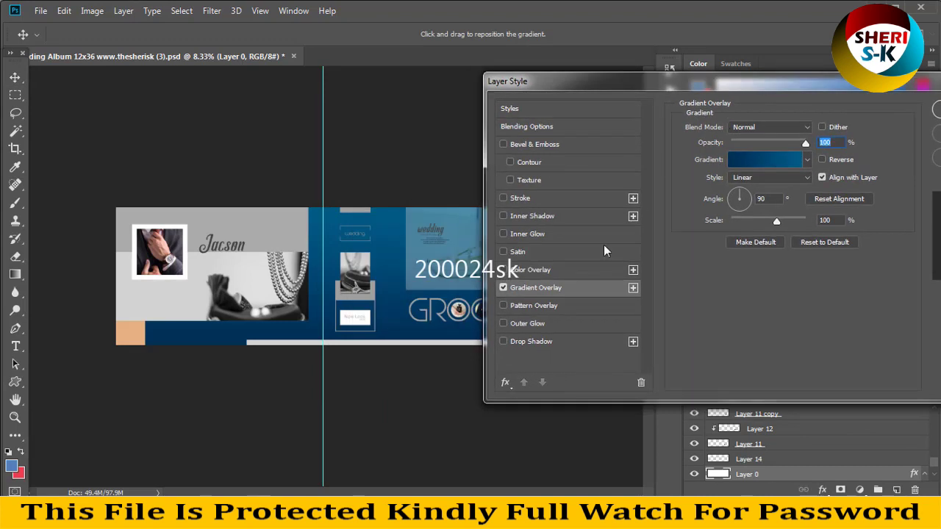
{"action": "left_click", "coordinate": [523, 270]}
{"action": "left_click", "coordinate": [524, 286]}
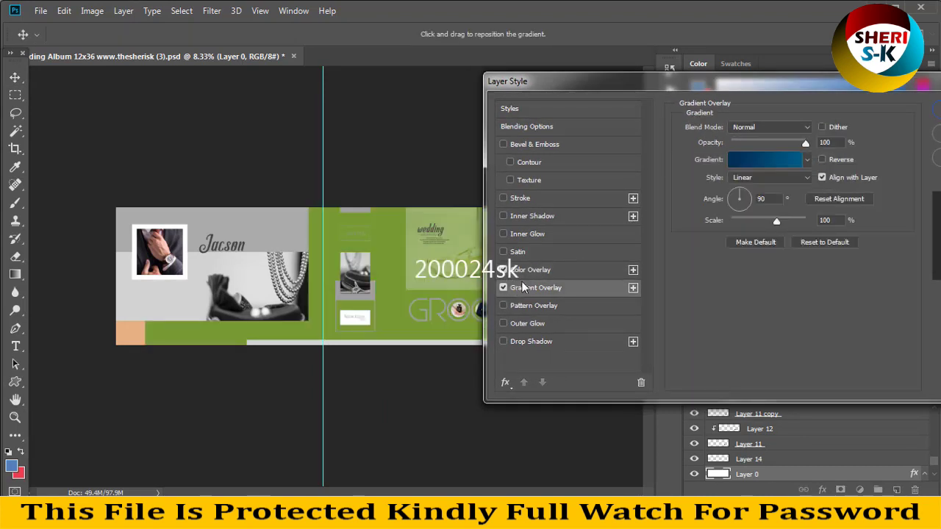
{"action": "left_click", "coordinate": [504, 289]}
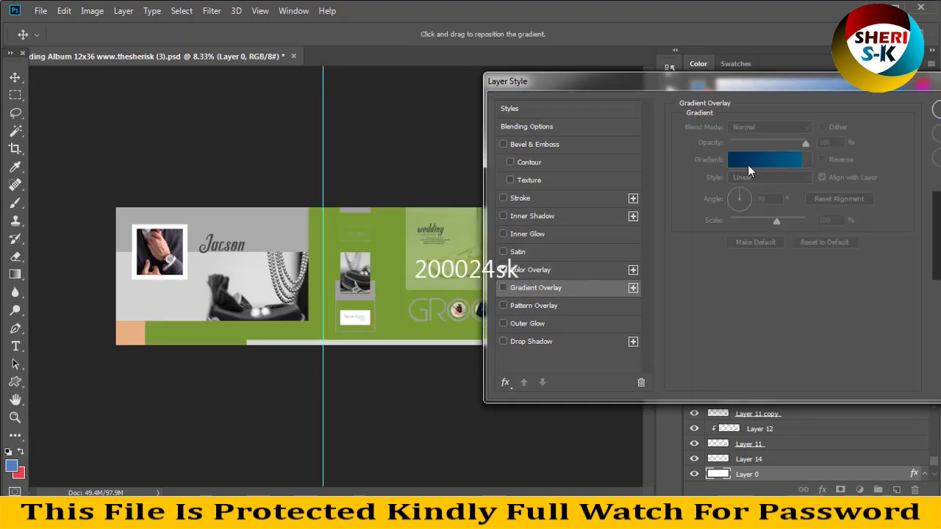
{"action": "left_click", "coordinate": [551, 269]}
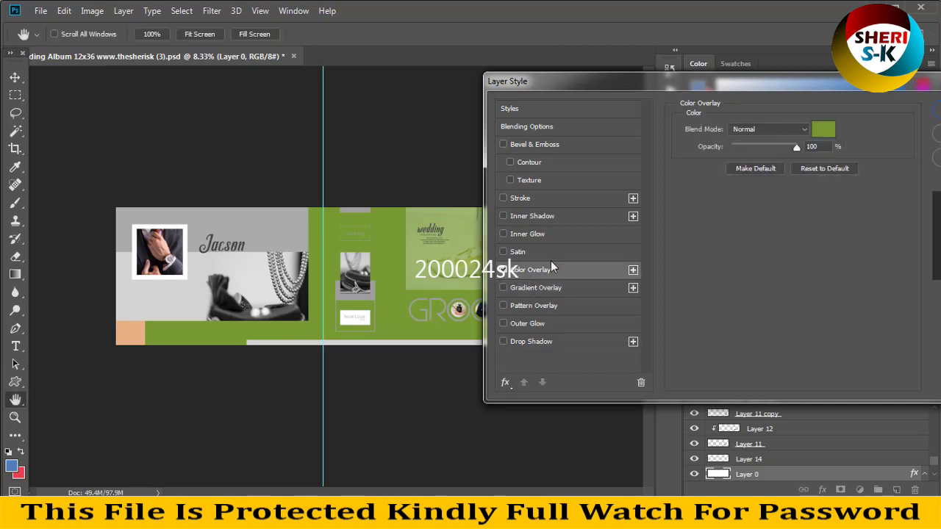
{"action": "left_click", "coordinate": [821, 132]}
{"action": "left_click", "coordinate": [713, 199]}
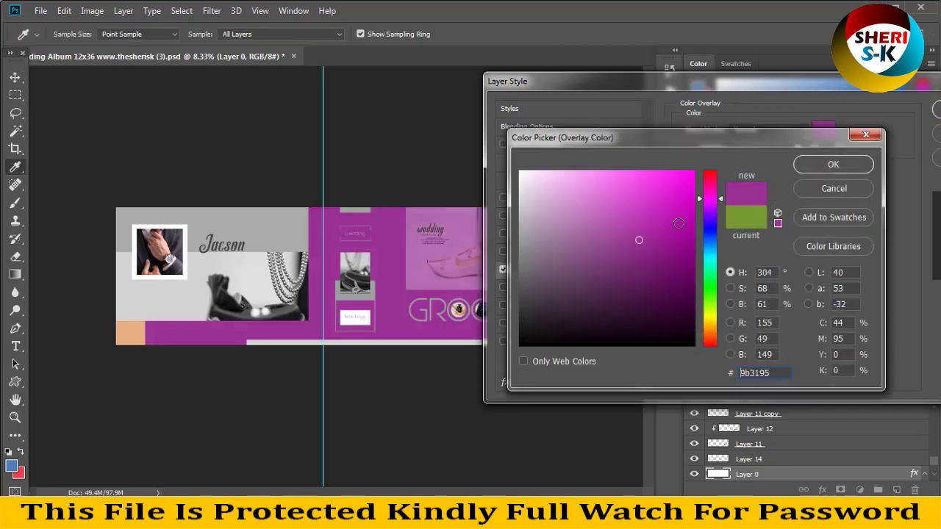
{"action": "left_click_drag", "start_coordinate": [649, 271], "coordinate": [578, 299]}
{"action": "left_click_drag", "start_coordinate": [688, 322], "coordinate": [647, 319]}
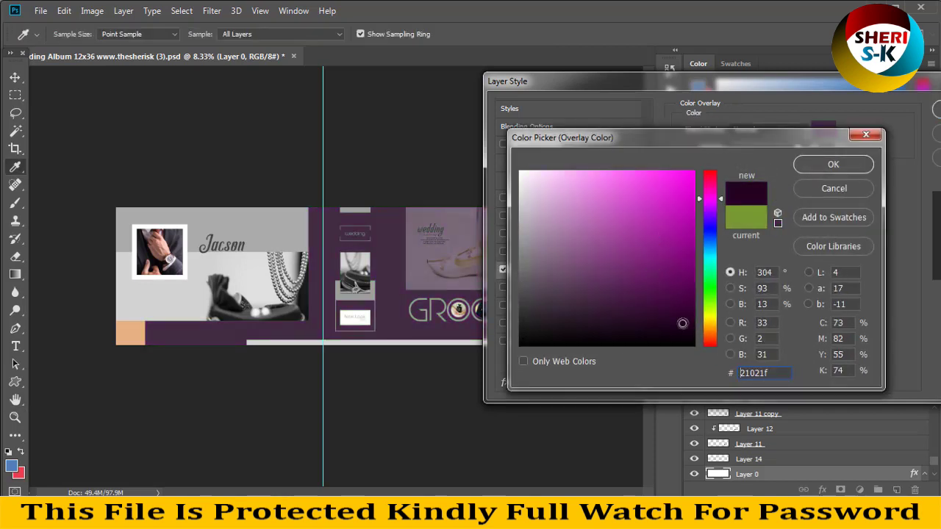
{"action": "left_click", "coordinate": [839, 163]}
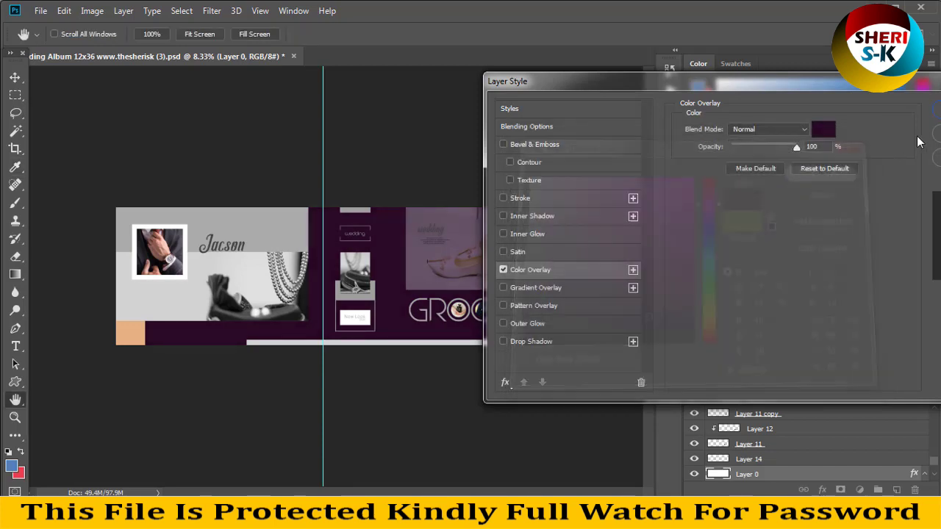
{"action": "left_click", "coordinate": [934, 108]}
- Close the recoloured spread discarding changes, then pick up spread (4) in Explorer
{"action": "left_click", "coordinate": [485, 193]}
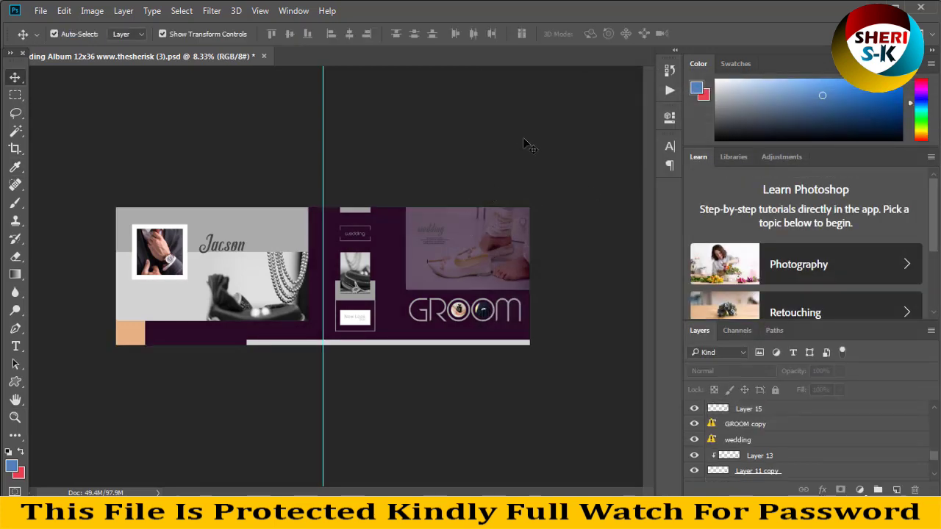
{"action": "left_click", "coordinate": [487, 223]}
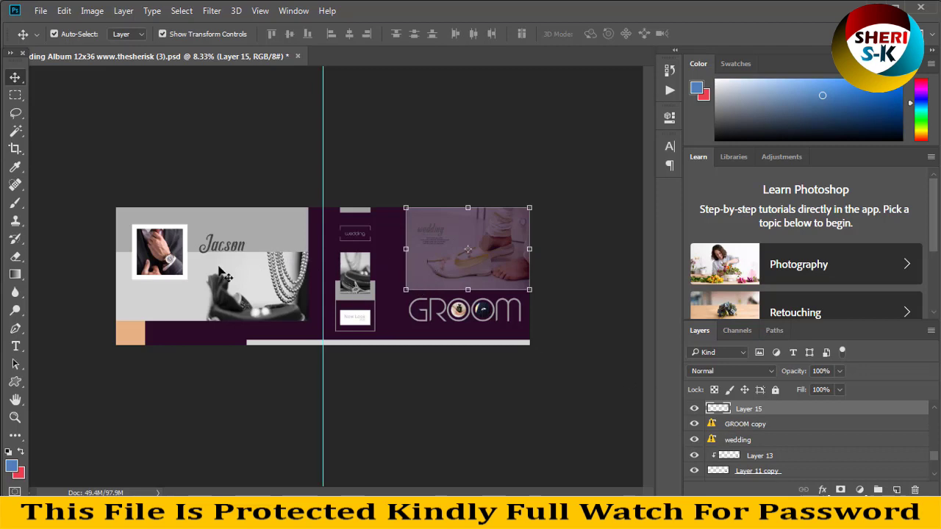
{"action": "left_click", "coordinate": [297, 56]}
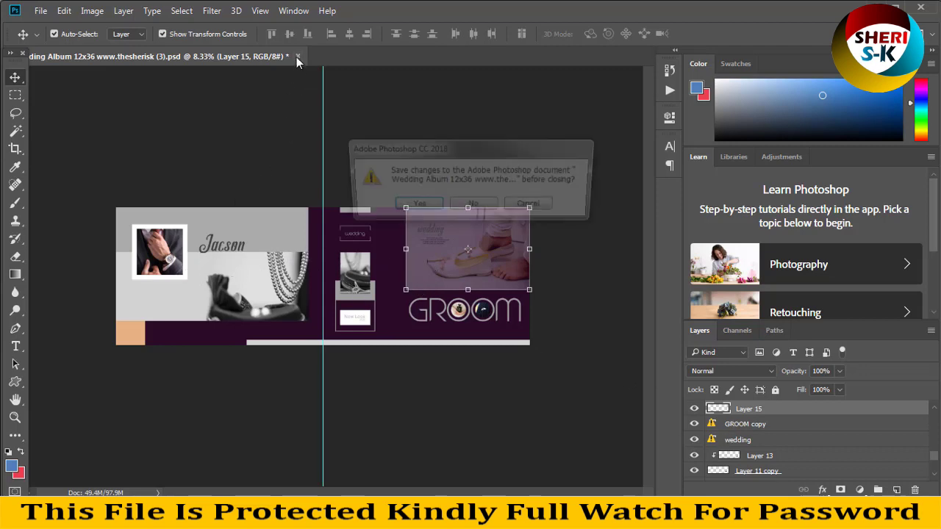
{"action": "left_click", "coordinate": [473, 207]}
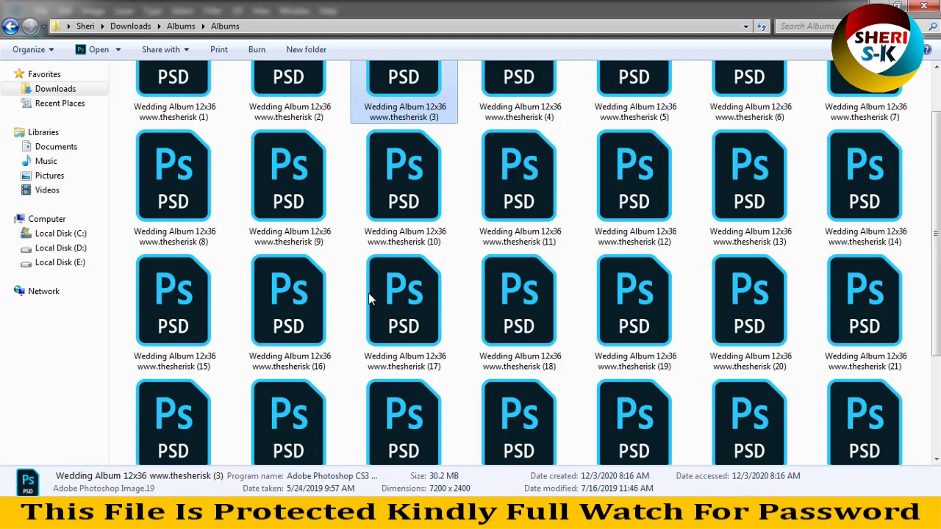
{"action": "left_click_drag", "start_coordinate": [505, 100], "coordinate": [238, 422]}
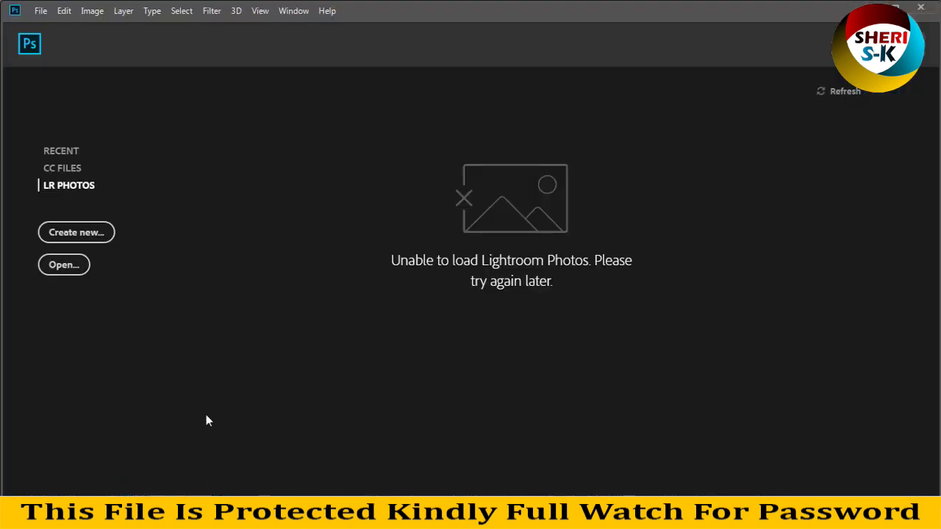
- Open spread (4) and toggle the blue tint Layer 26 on and off to compare
{"action": "left_click_drag", "start_coordinate": [238, 423], "coordinate": [335, 240]}
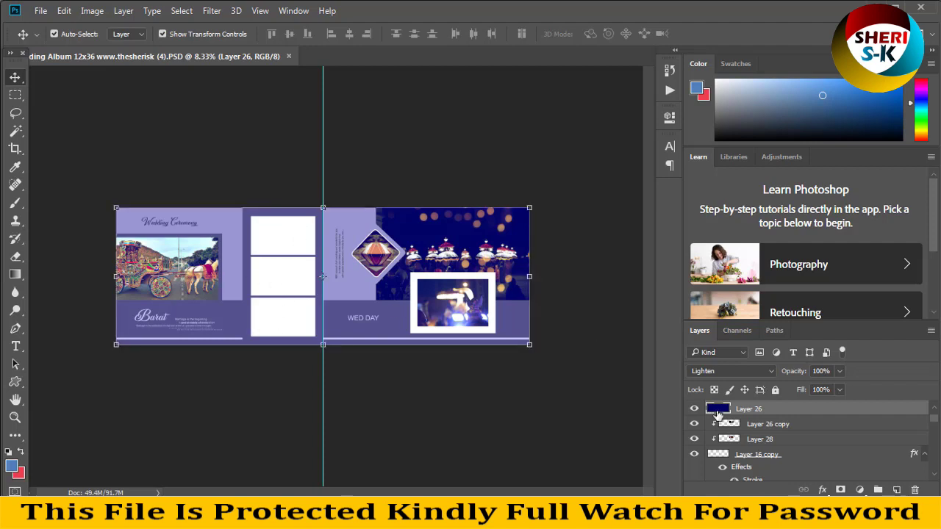
{"action": "left_click", "coordinate": [694, 408]}
{"action": "left_click", "coordinate": [694, 409]}
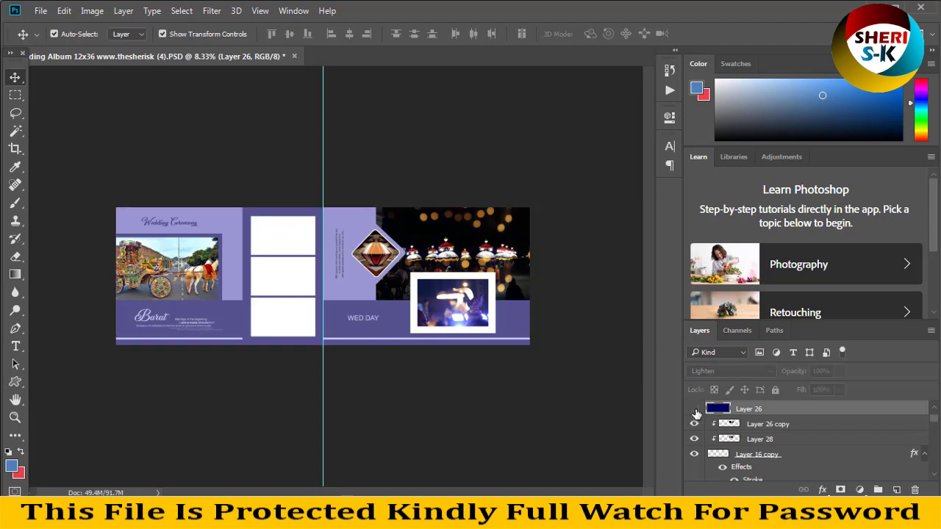
{"action": "left_click", "coordinate": [694, 409]}
{"action": "left_click", "coordinate": [694, 408]}
{"action": "left_click", "coordinate": [694, 408]}
{"action": "scroll", "coordinate": [735, 441], "scroll_direction": "down", "scroll_amount": 3}
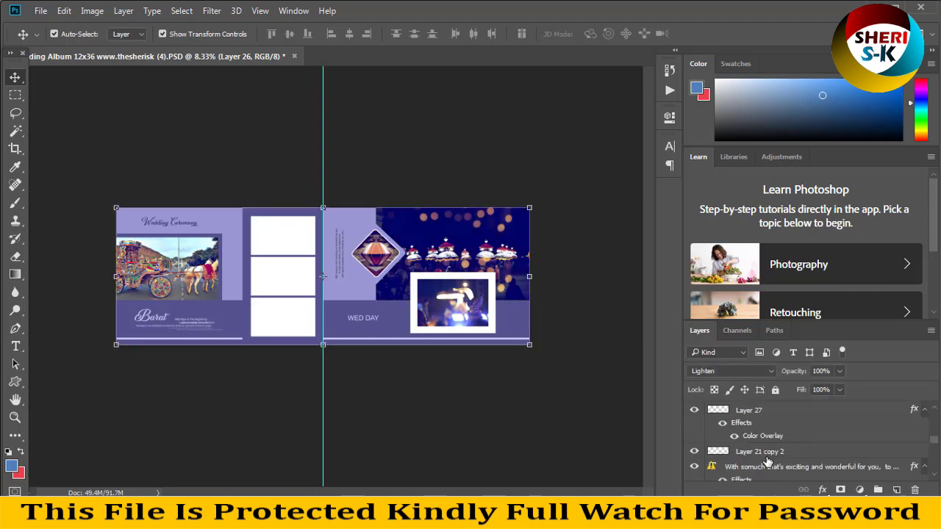
{"action": "scroll", "coordinate": [735, 448], "scroll_direction": "down", "scroll_amount": 3}
{"action": "left_click", "coordinate": [738, 458]}
{"action": "left_click", "coordinate": [716, 475]}
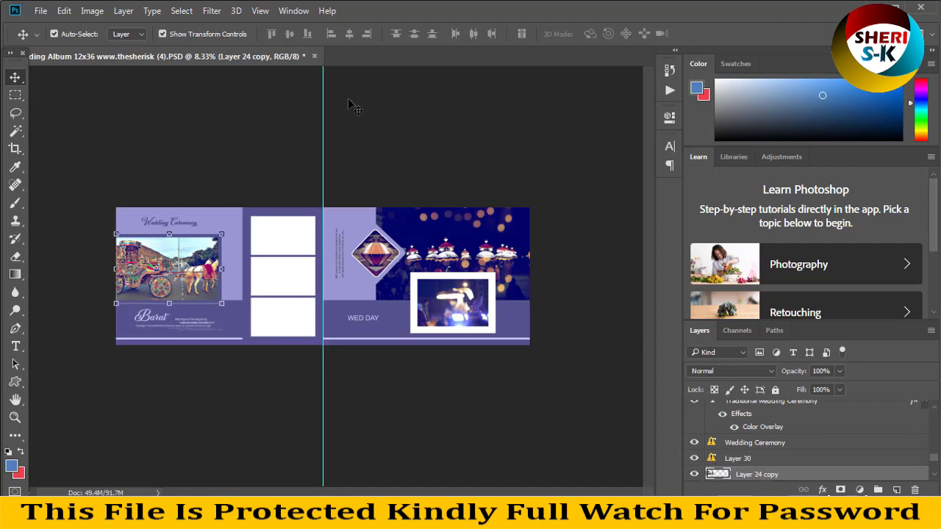
- Close spread (4) unsaved and open spread (24) in a floating window
{"action": "left_click", "coordinate": [314, 56]}
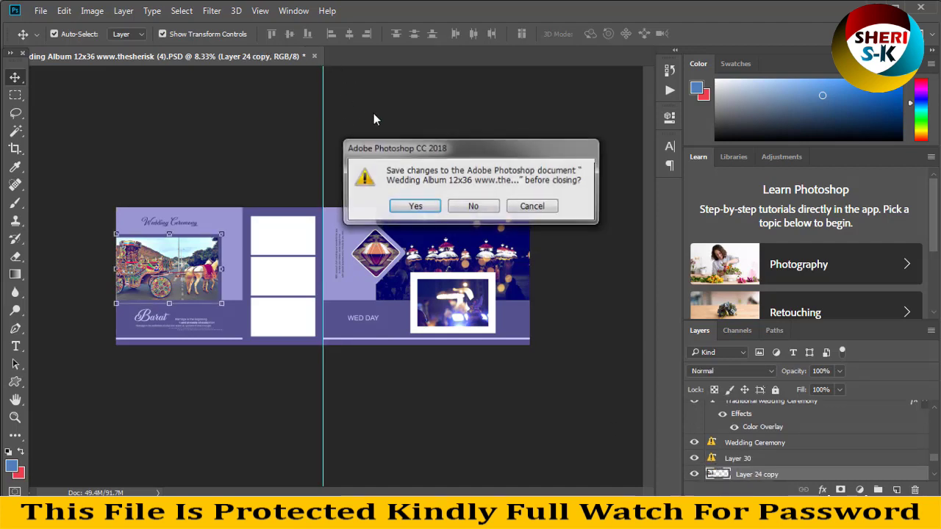
{"action": "left_click", "coordinate": [474, 206]}
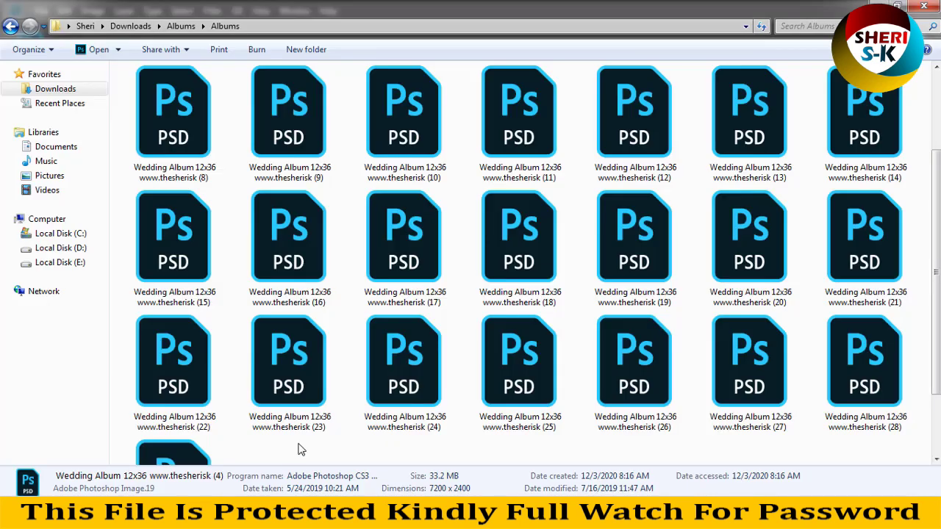
{"action": "scroll", "coordinate": [299, 441], "scroll_direction": "down", "scroll_amount": 3}
{"action": "left_click_drag", "start_coordinate": [370, 330], "coordinate": [270, 278]}
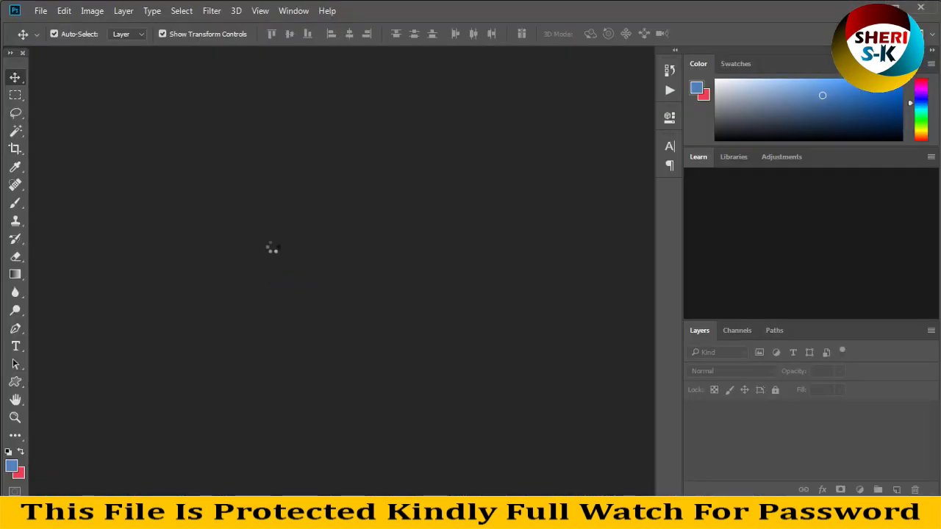
{"action": "mouse_move", "coordinate": [225, 62]}
{"action": "left_mouse_down"}
{"action": "mouse_move", "coordinate": [292, 160]}
{"action": "mouse_move", "coordinate": [274, 165]}
{"action": "left_mouse_up"}
{"action": "right_click", "coordinate": [273, 166]}
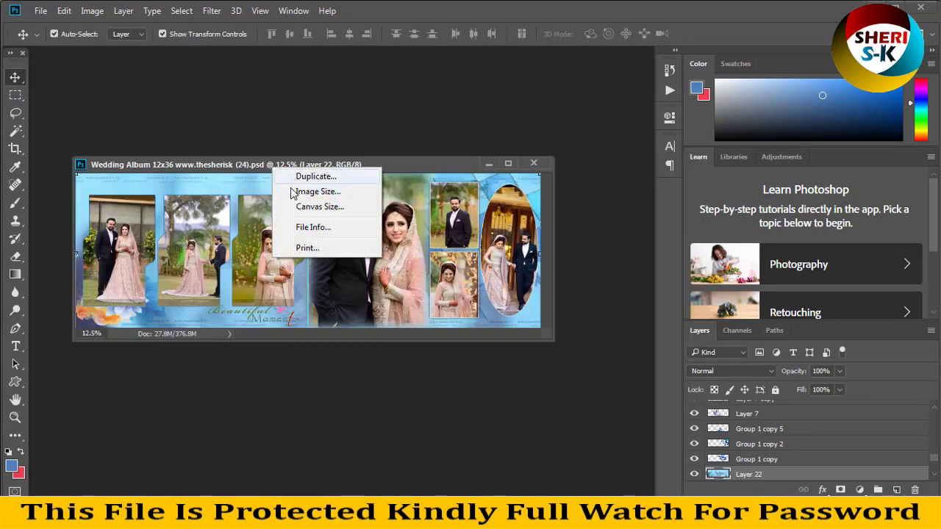
- Check in Image Size, set to inches, that spread (24) is 36 × 12 in at 150 ppi
{"action": "left_click", "coordinate": [327, 191]}
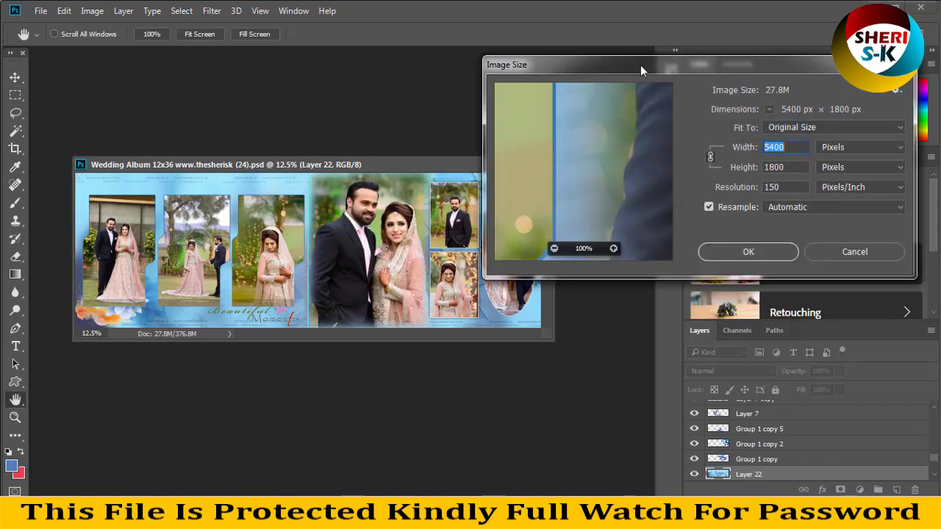
{"action": "left_click_drag", "start_coordinate": [640, 64], "coordinate": [246, 106]}
{"action": "left_click", "coordinate": [388, 175]}
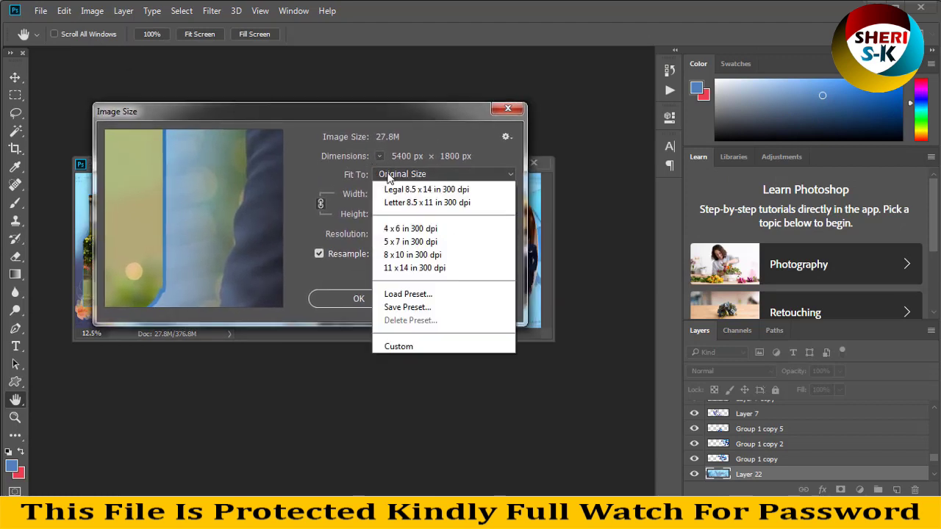
{"action": "left_click", "coordinate": [343, 173]}
{"action": "left_click", "coordinate": [449, 194]}
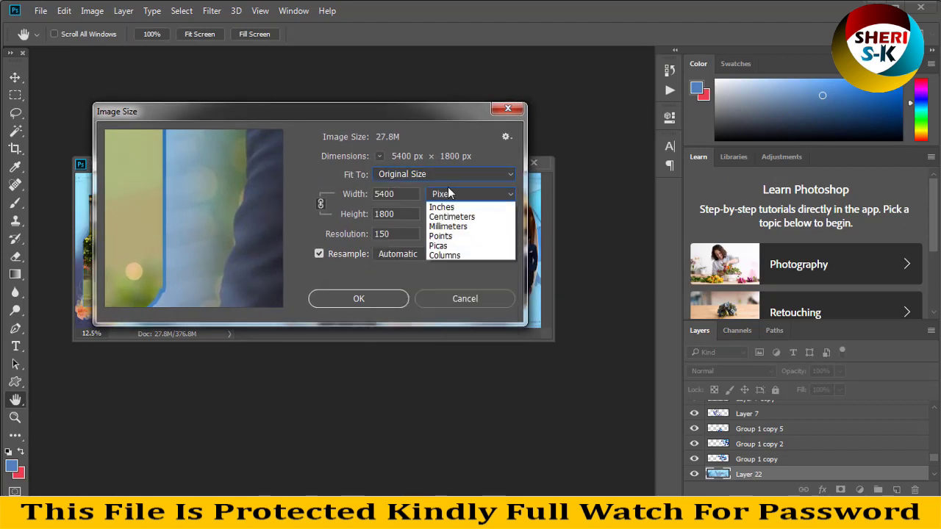
{"action": "left_click", "coordinate": [453, 228]}
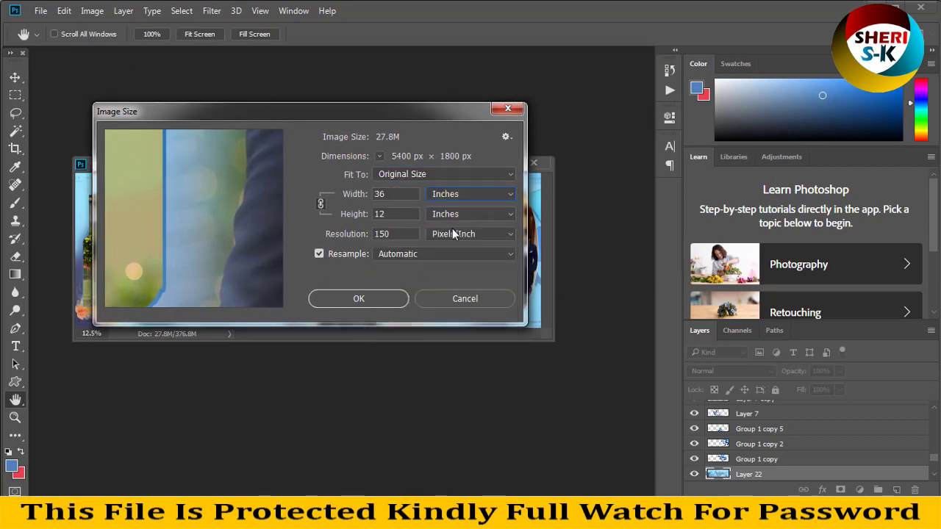
{"action": "left_click", "coordinate": [389, 213]}
{"action": "left_click", "coordinate": [379, 296]}
- Close spread (24) and return to the Albums folder
{"action": "left_click", "coordinate": [533, 163]}
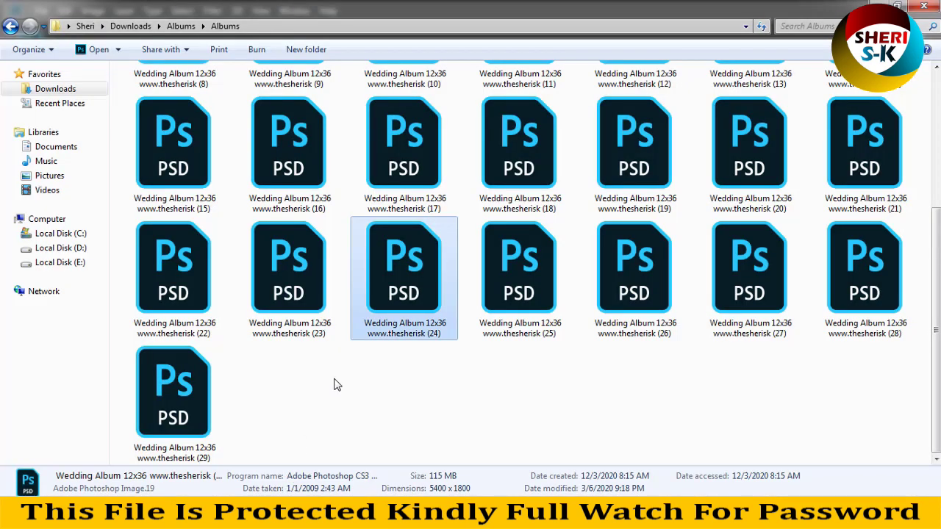
{"action": "left_click", "coordinate": [337, 385]}
{"action": "scroll", "coordinate": [337, 385], "scroll_direction": "up", "scroll_amount": 3}
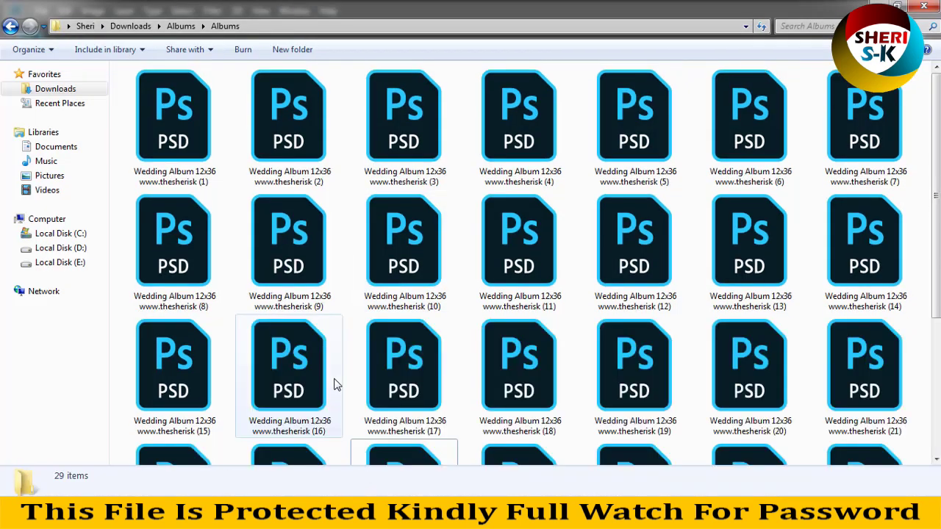